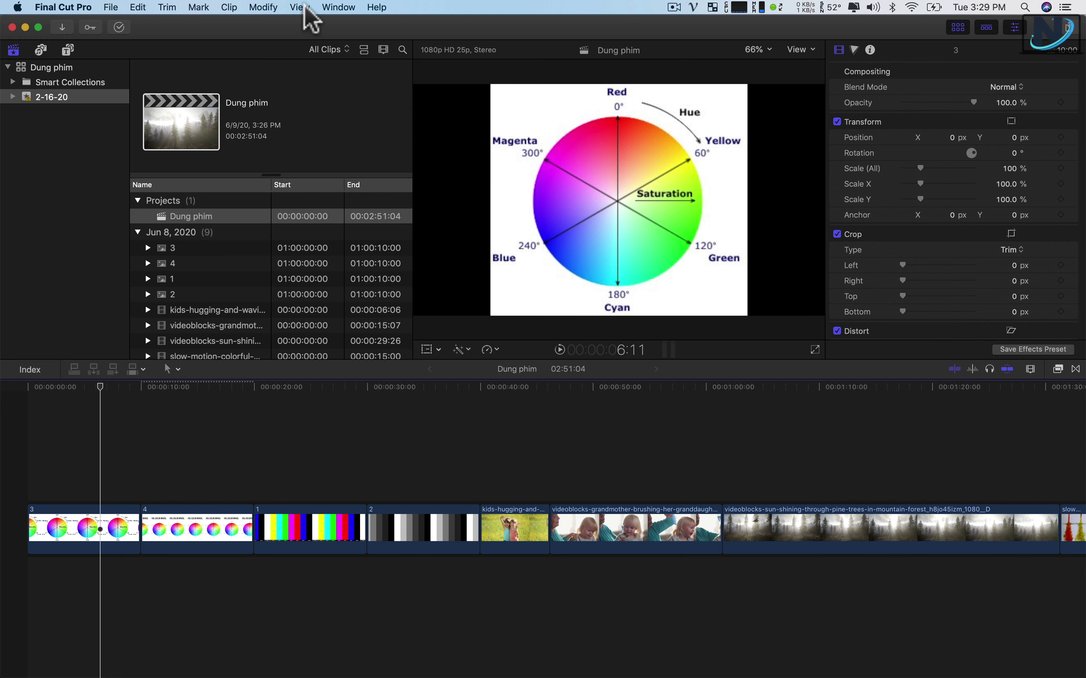
# Step: Show the luma waveform scope in the viewer, hide the browser, and make the viewer taller than the timeline
pyautogui.click(299, 7)
pyautogui.moveTo(346, 86)
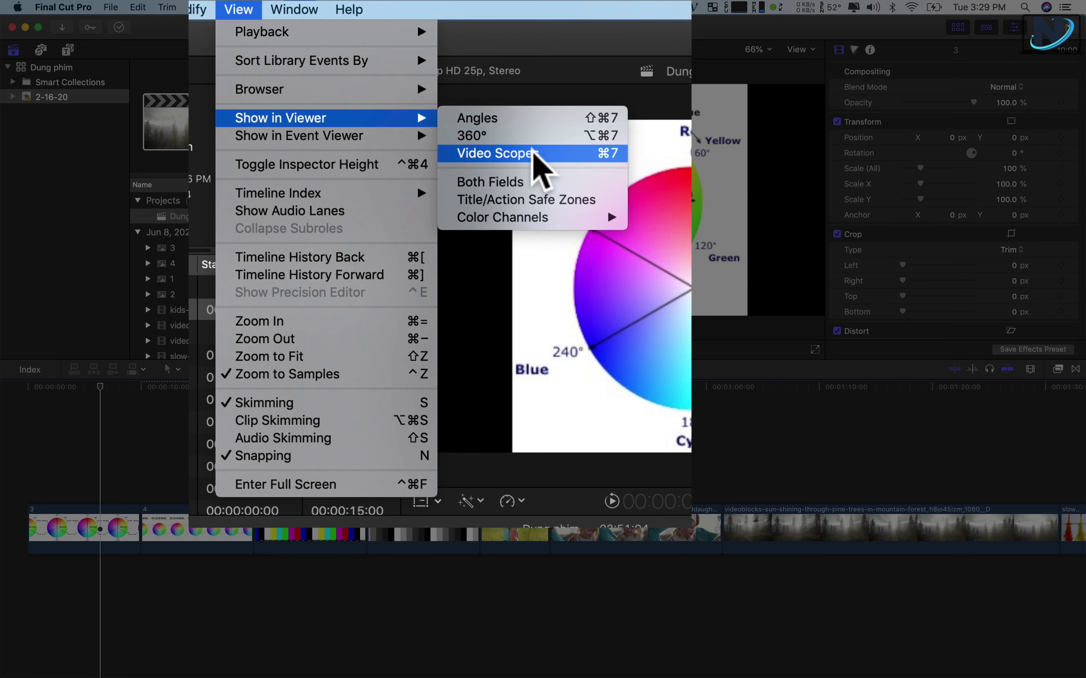
pyautogui.click(499, 153)
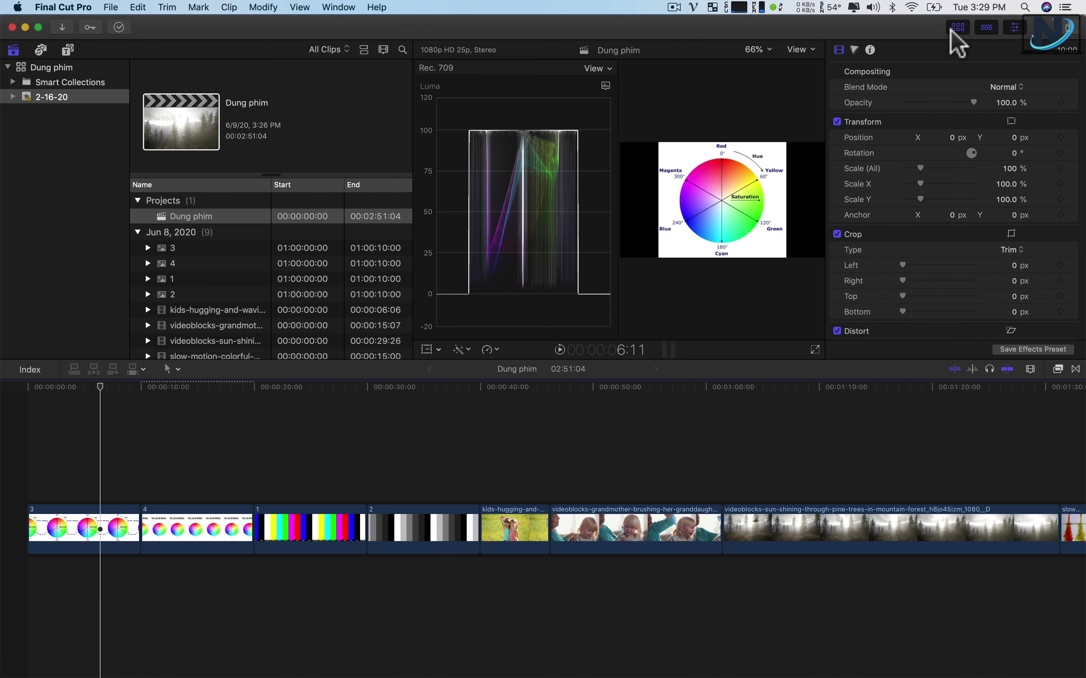
pyautogui.click(959, 29)
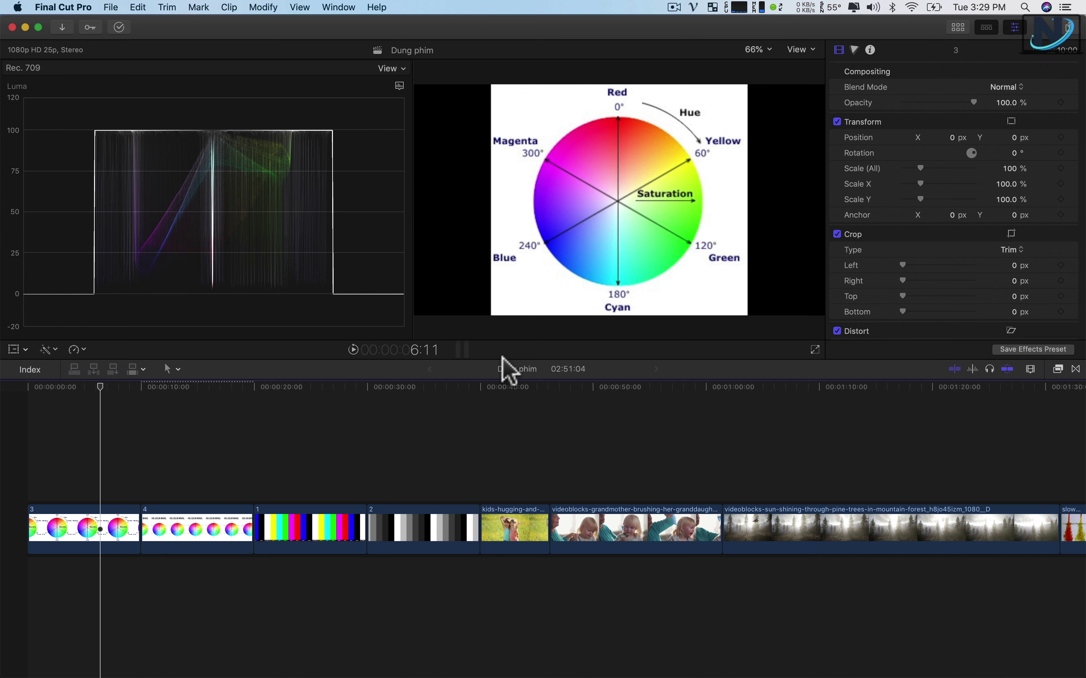
pyautogui.moveTo(419, 359); pyautogui.dragTo(430, 454)
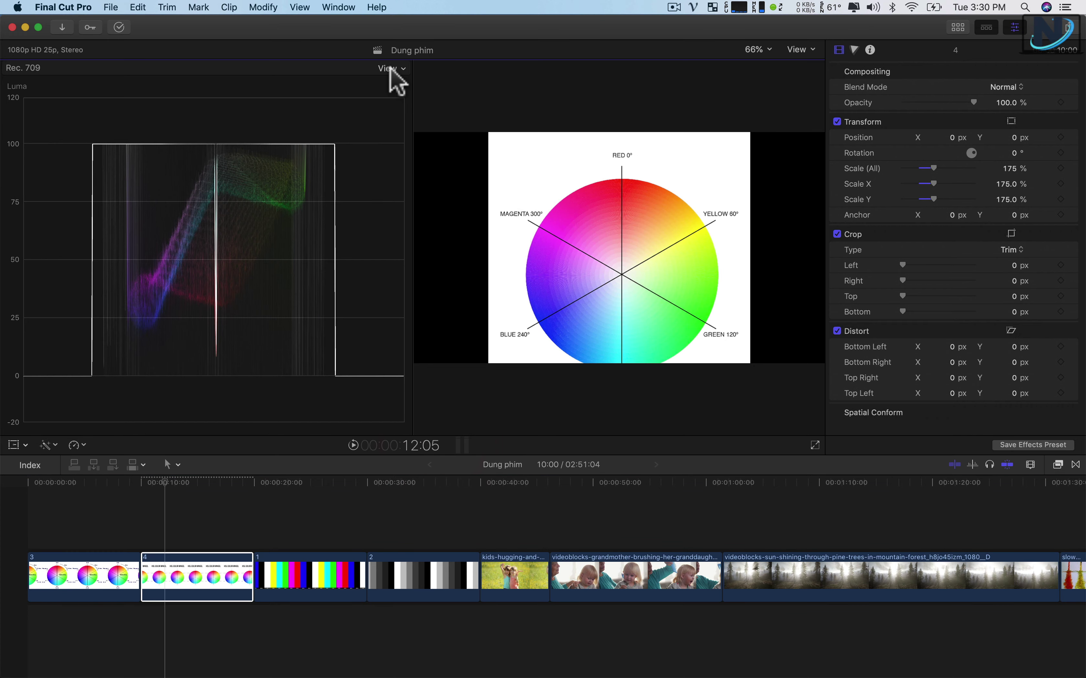
# Step: Try the vectorscope-plus-waveform layout, hide the inspector, then switch to one full-width luma waveform
pyautogui.click(392, 69)
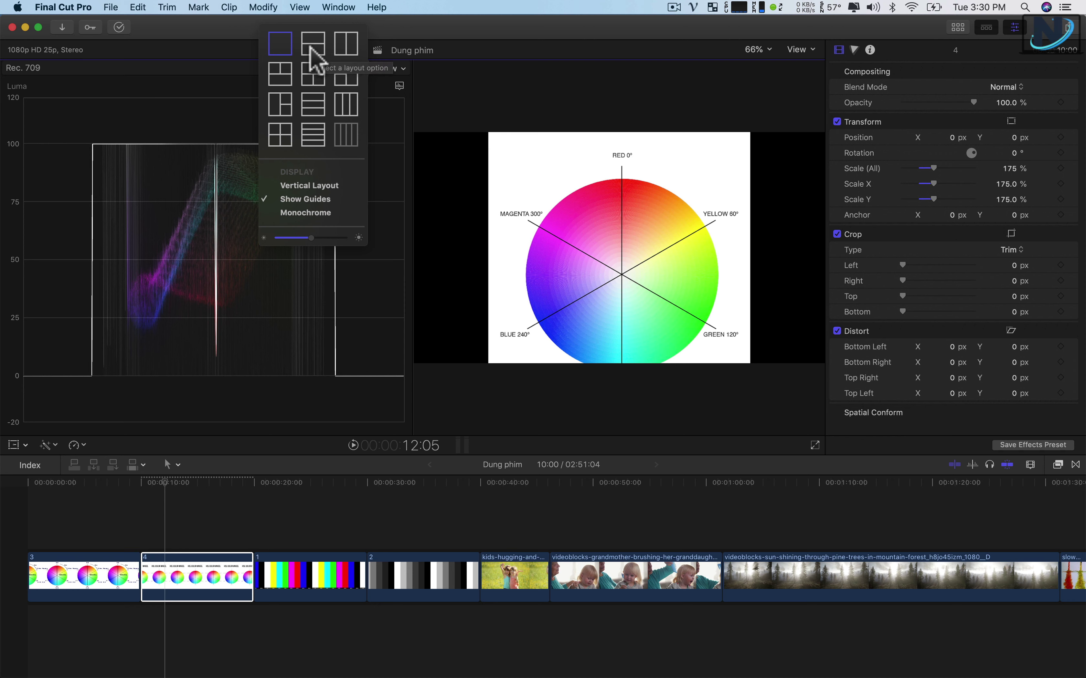
pyautogui.click(340, 45)
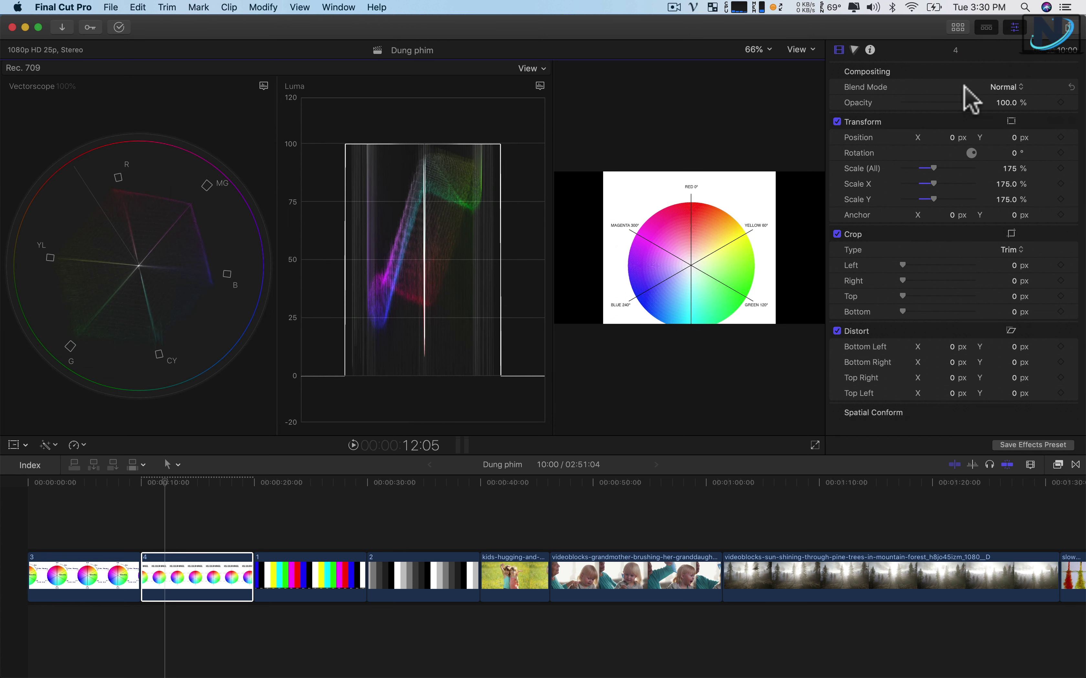
pyautogui.click(1016, 28)
pyautogui.click(706, 68)
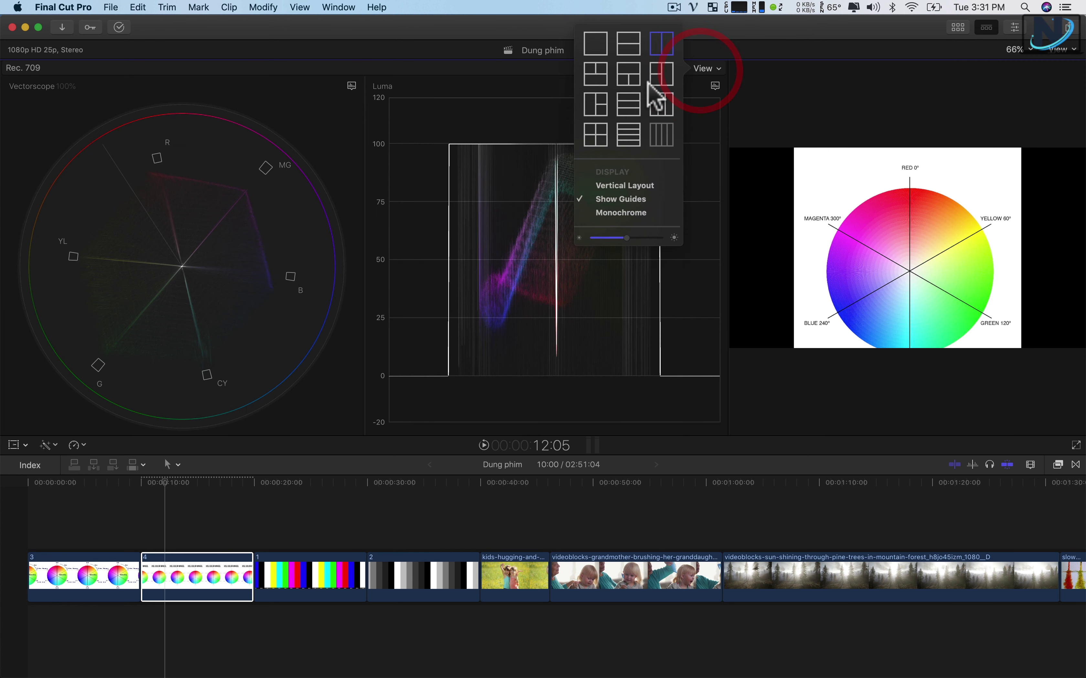
pyautogui.click(587, 44)
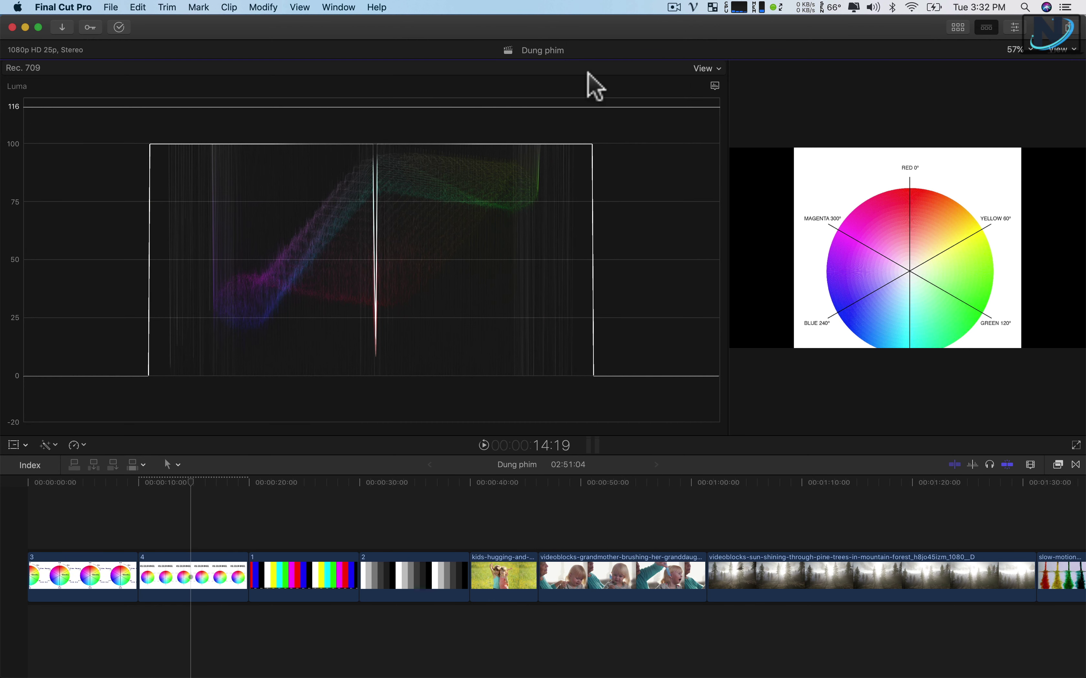
pyautogui.click(714, 86)
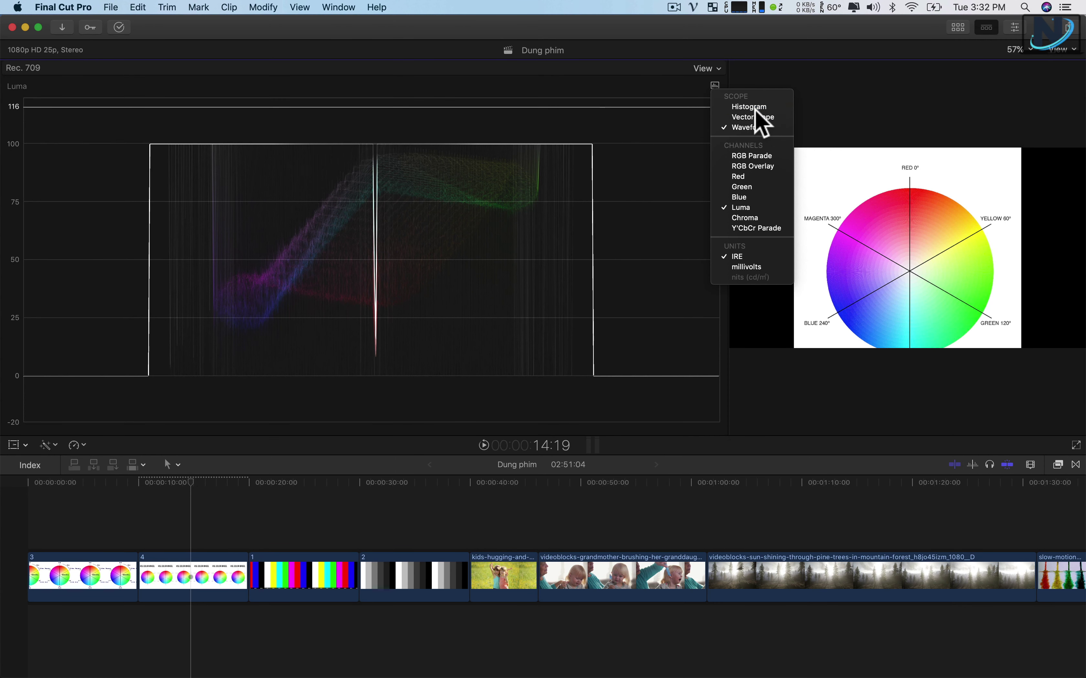
pyautogui.click(754, 107)
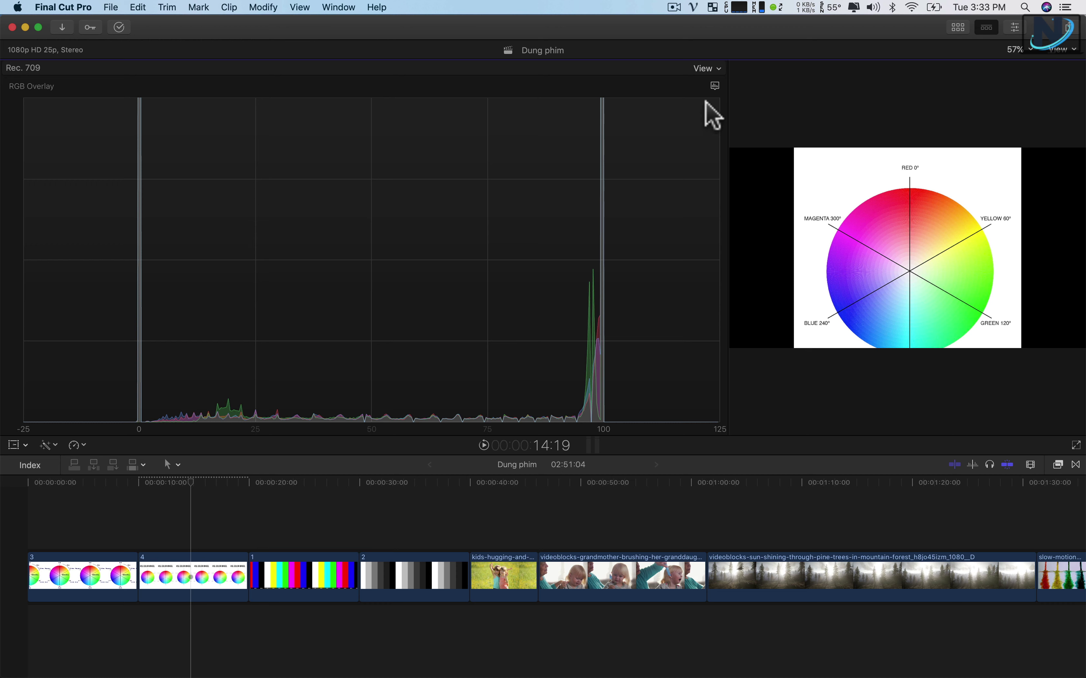
pyautogui.click(715, 86)
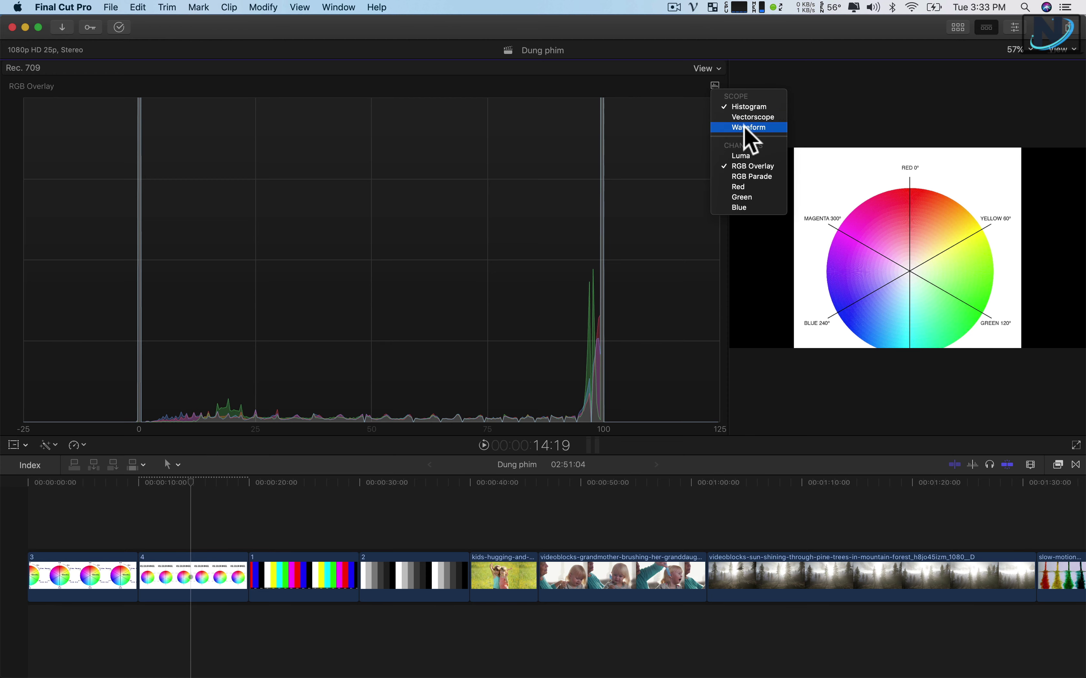
pyautogui.click(748, 128)
pyautogui.click(715, 85)
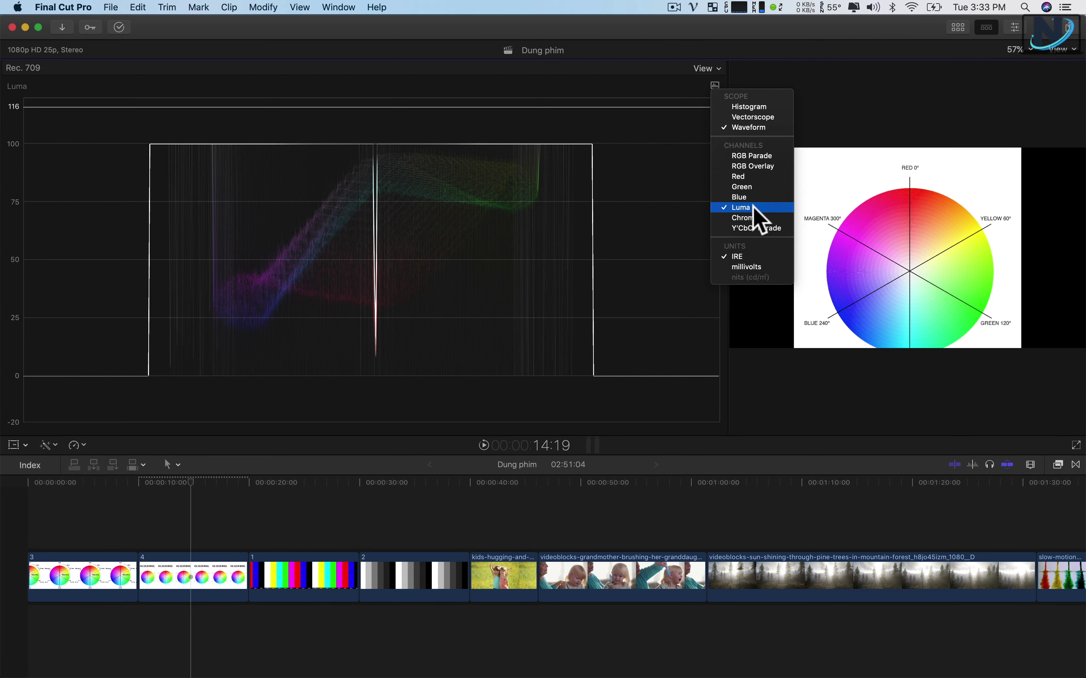
pyautogui.click(529, 381)
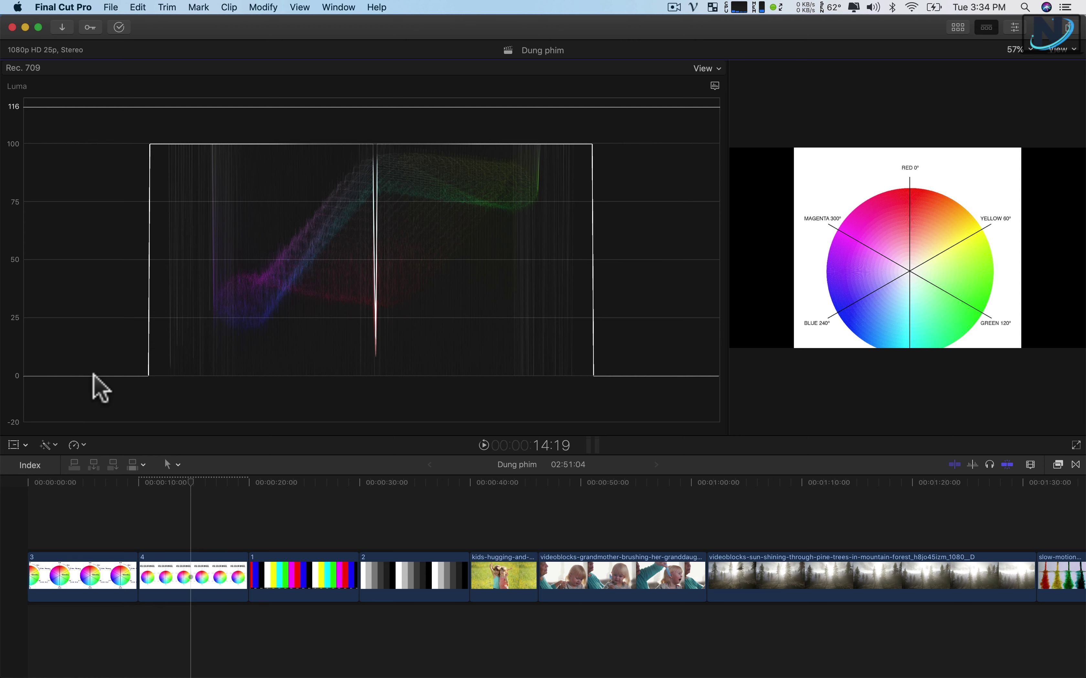
# Step: Check the grey step chart's luma levels, then move the playhead into the kids hugging clip near 42:22
pyautogui.click(477, 494)
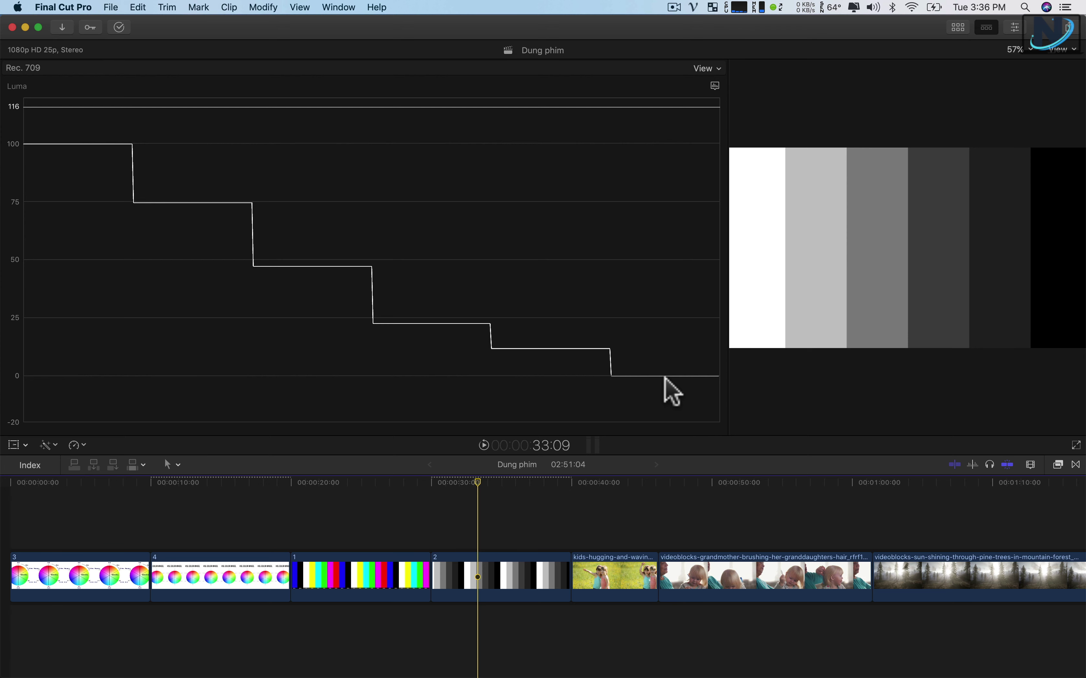
pyautogui.click(611, 496)
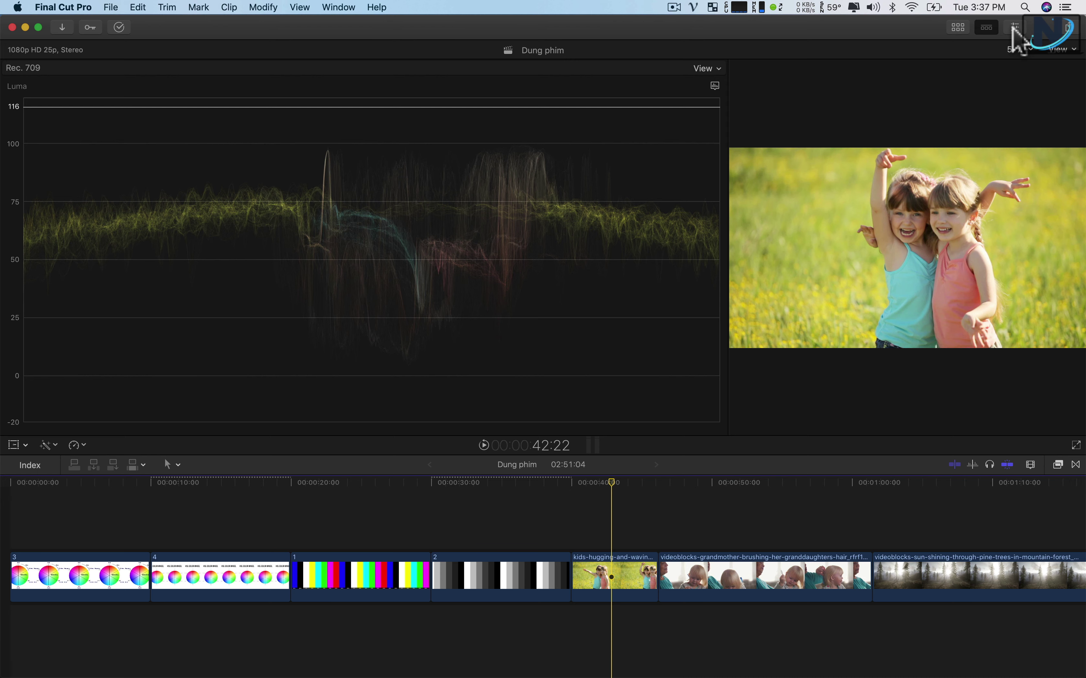
# Step: Reopen the inspector and add a +Color Wheels correction to the kids hugging clip
pyautogui.press('super+minus')
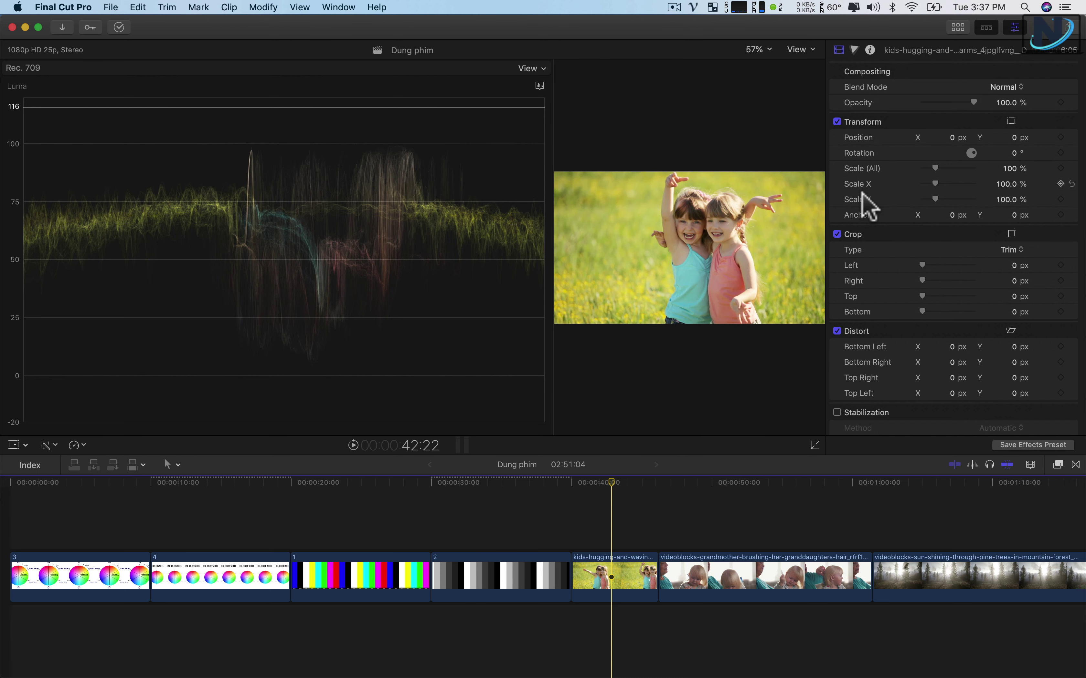
pyautogui.click(854, 50)
pyautogui.click(880, 71)
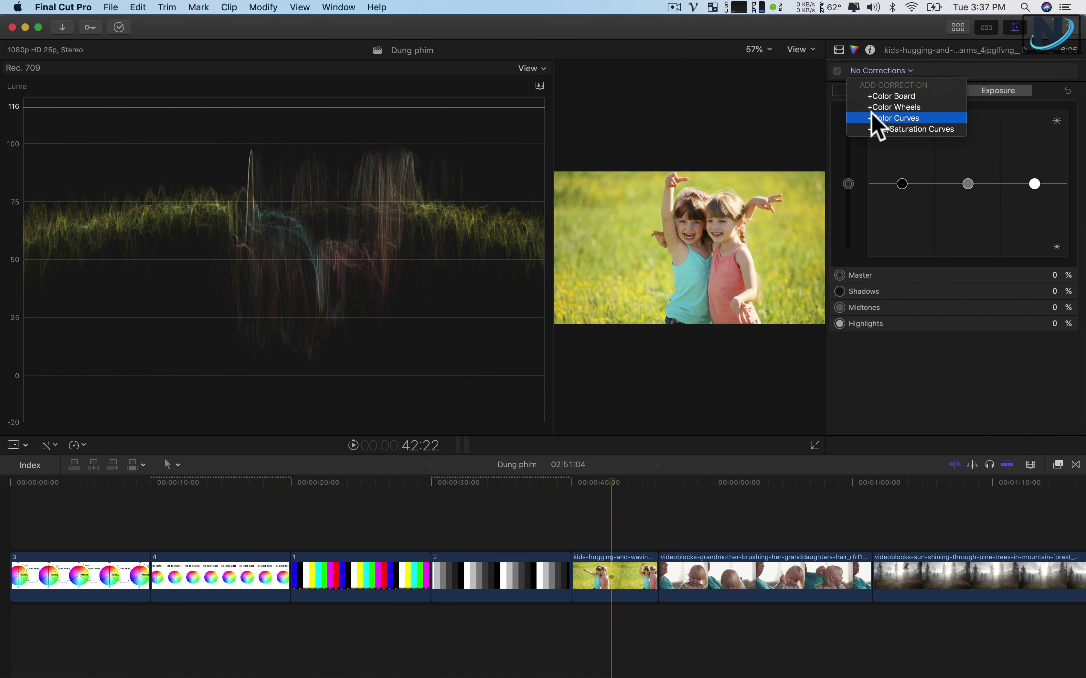
pyautogui.click(880, 108)
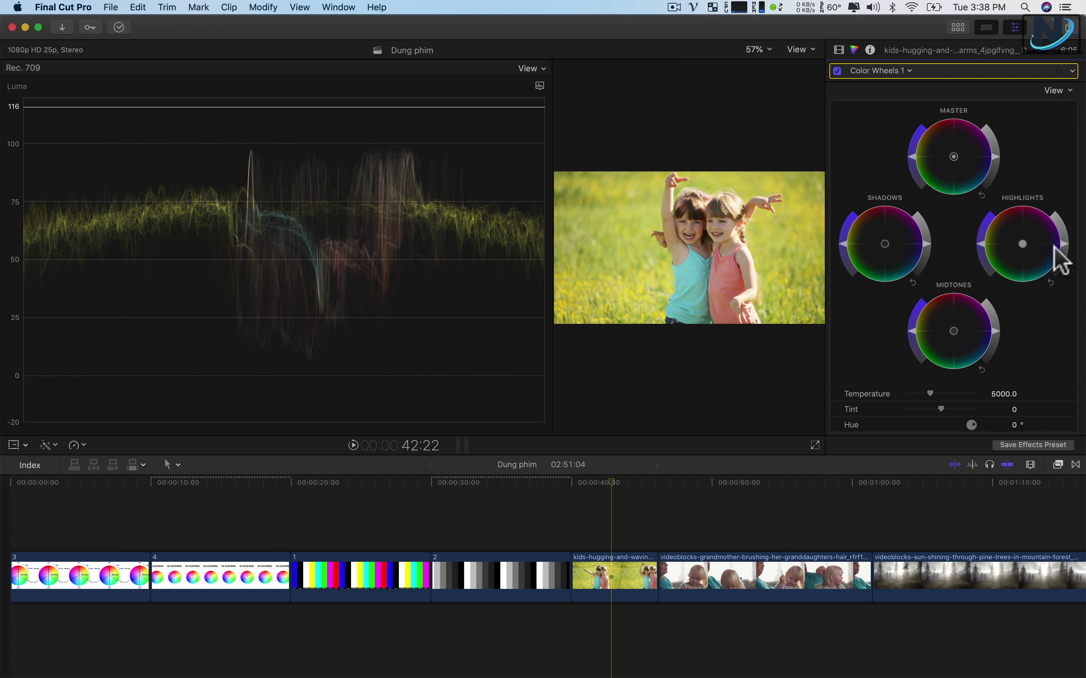
pyautogui.moveTo(1064, 243); pyautogui.dragTo(1045, 194)
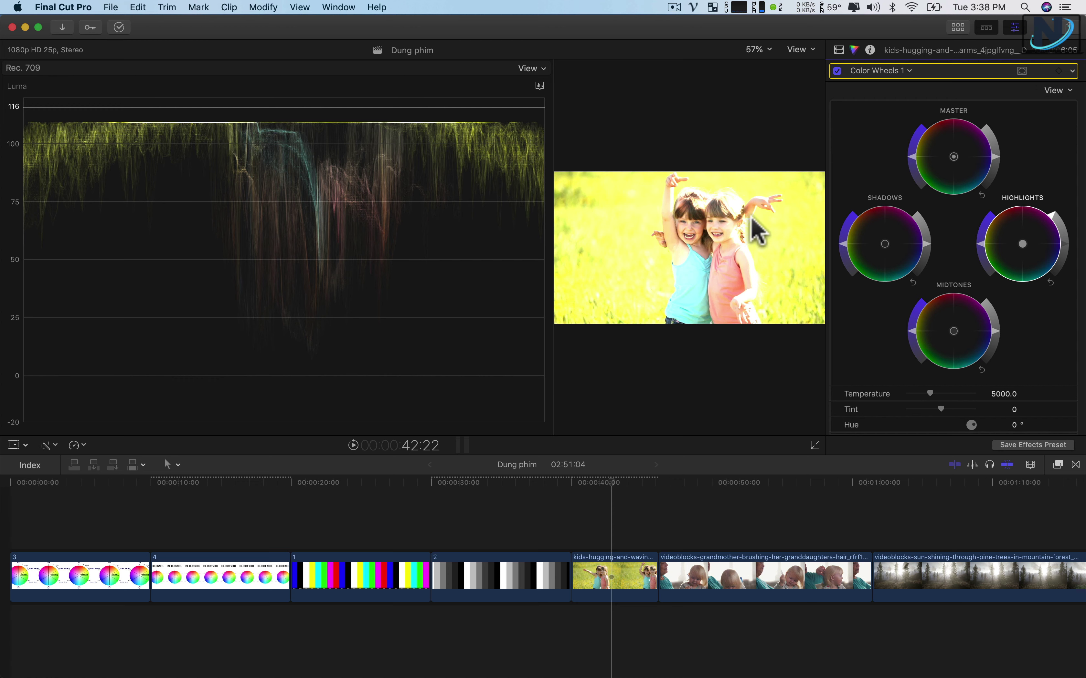
pyautogui.press('super+z')
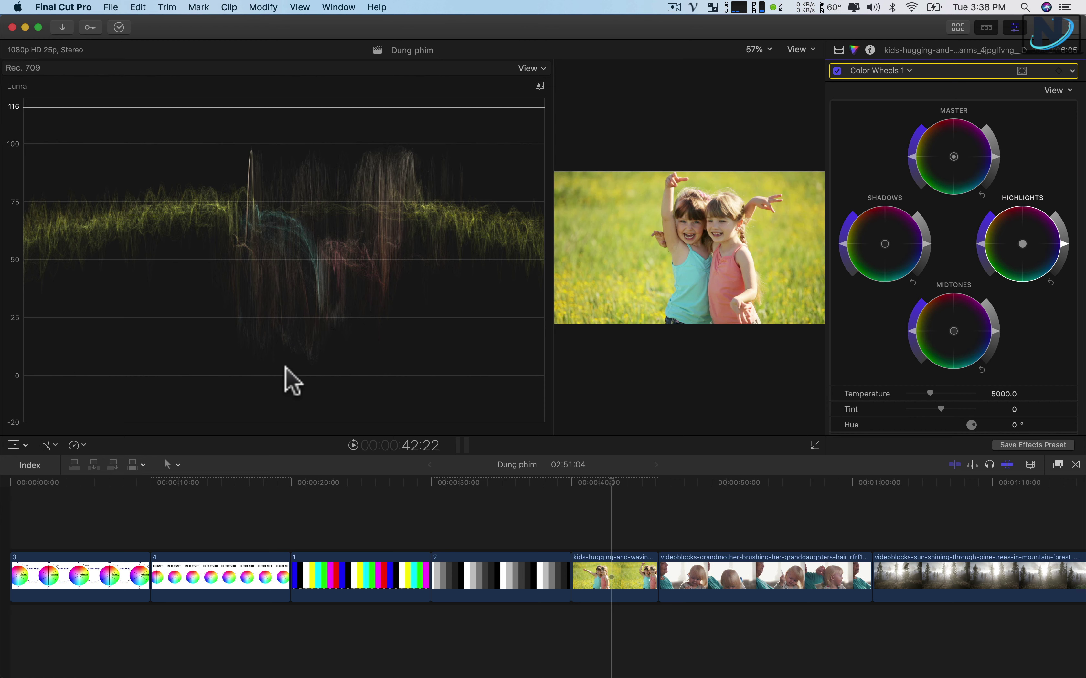
pyautogui.moveTo(927, 254); pyautogui.dragTo(859, 341)
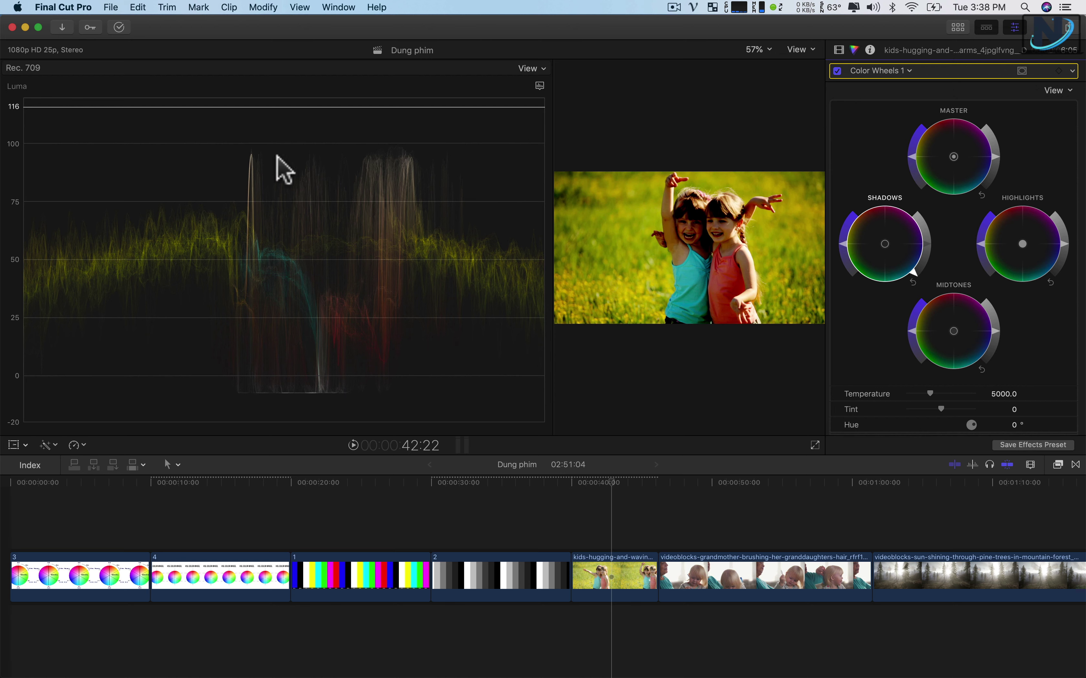
pyautogui.press('c')
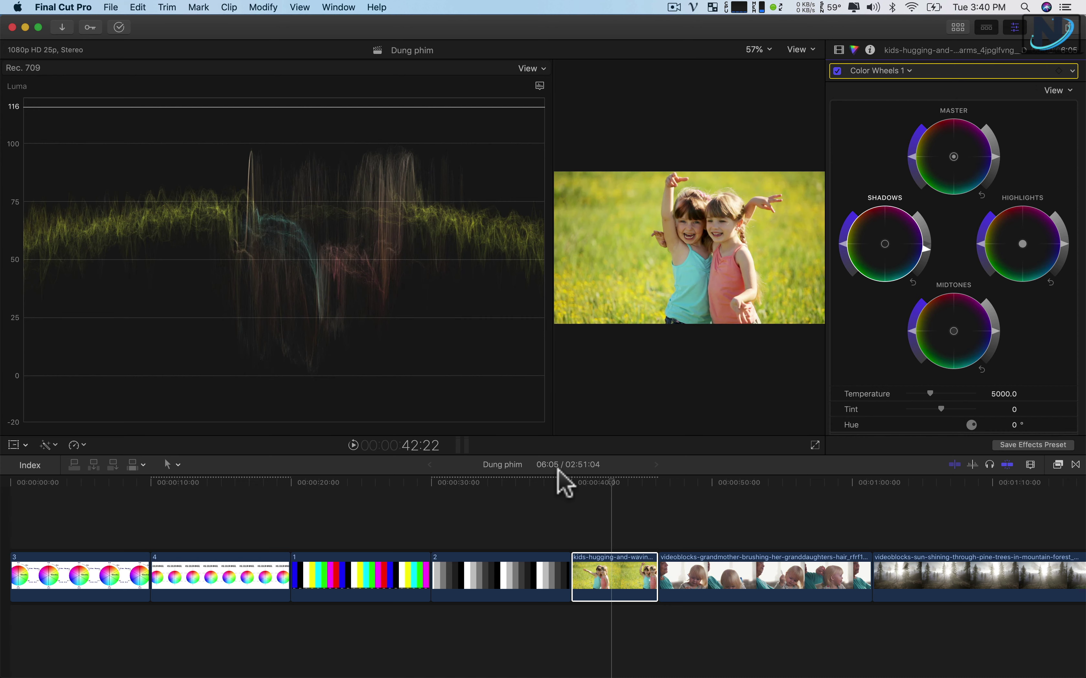
# Step: Play the kids clip from 40:00 and stop near 45:20 while watching the waveform
pyautogui.click(574, 484)
pyautogui.press('space')
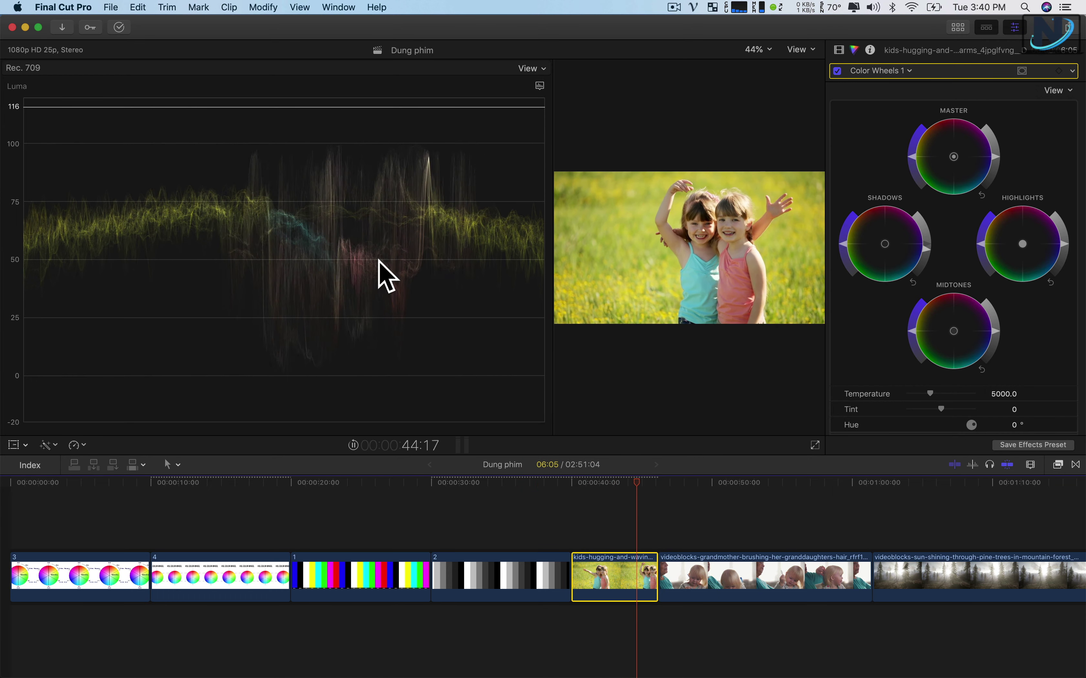
pyautogui.press('space')
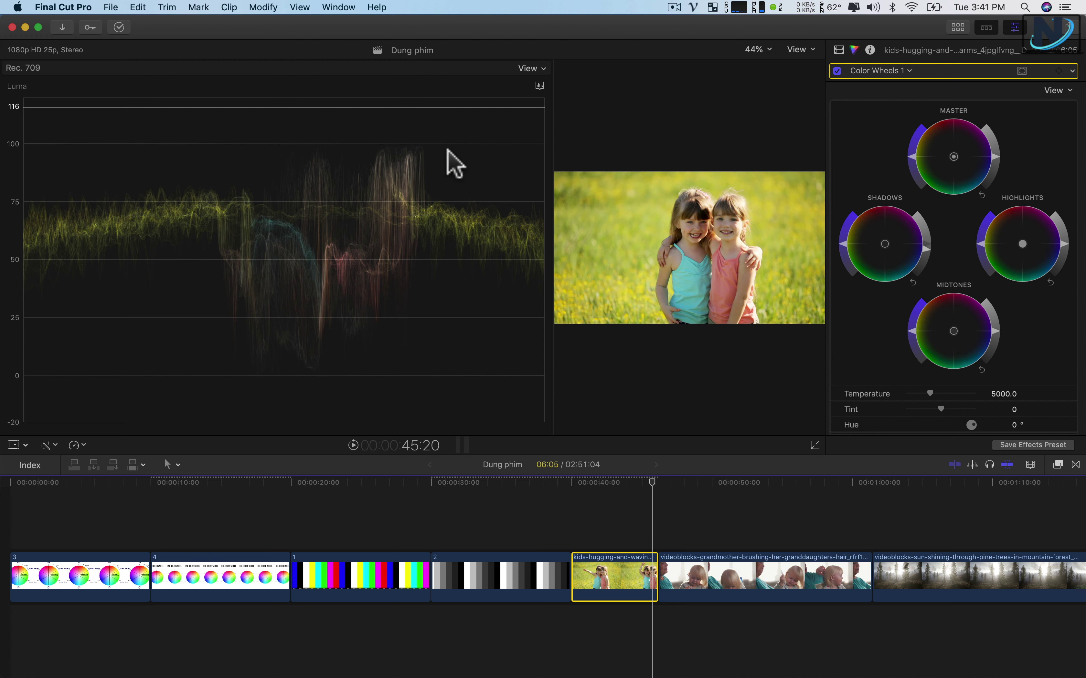
# Step: Switch the luma waveform to Monochrome and raise its trace brightness
pyautogui.click(522, 67)
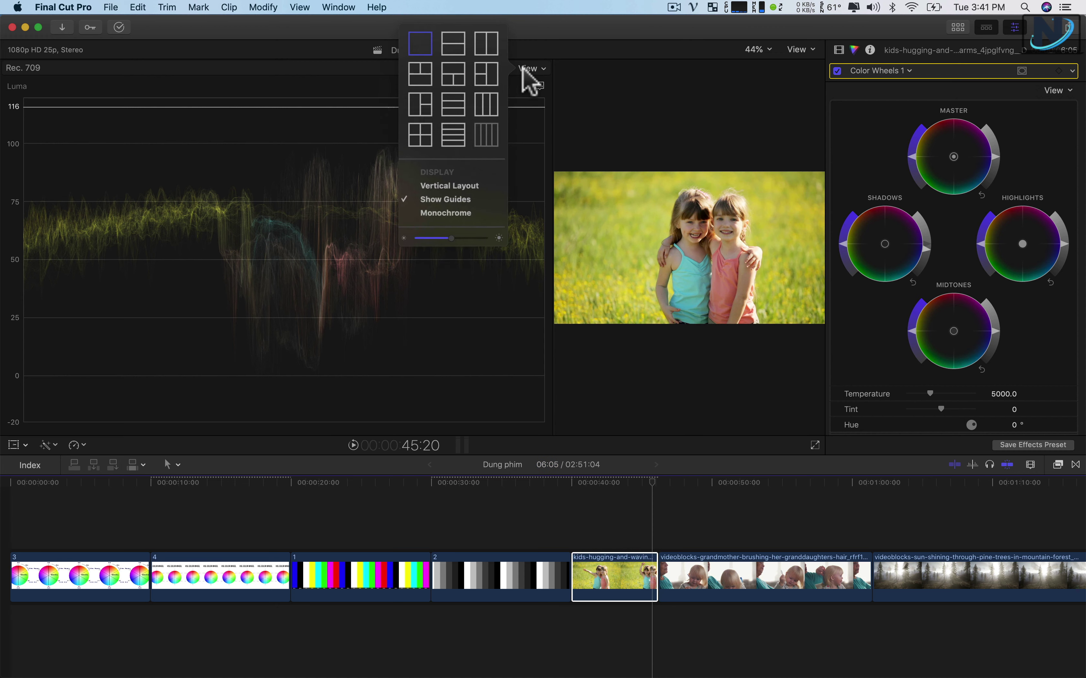
pyautogui.click(431, 213)
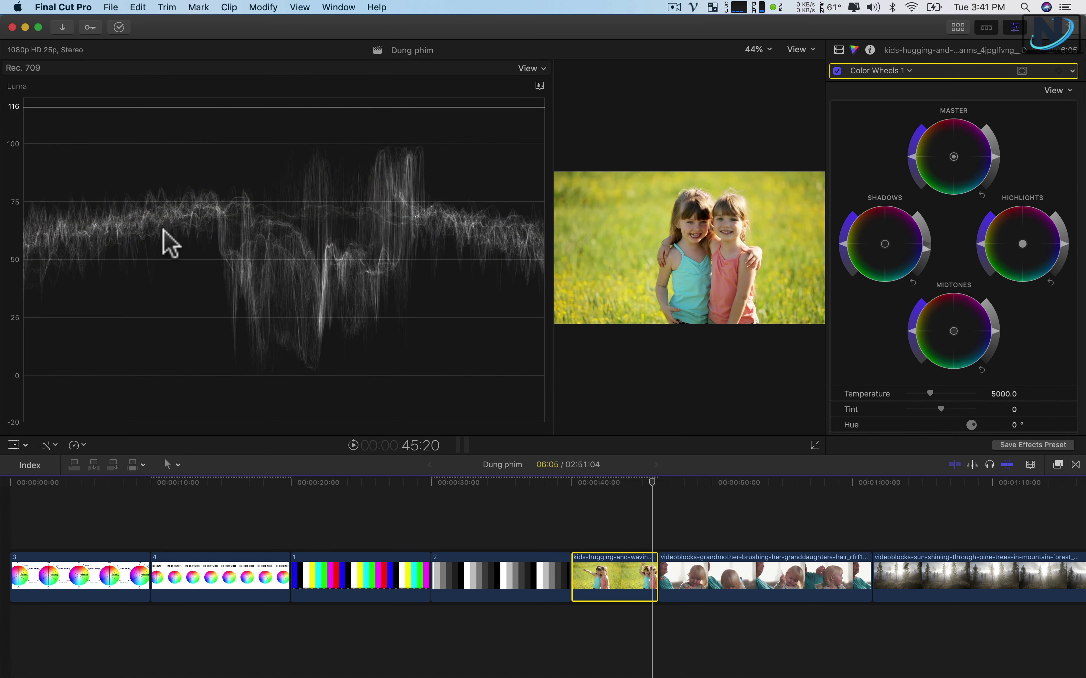
pyautogui.click(529, 68)
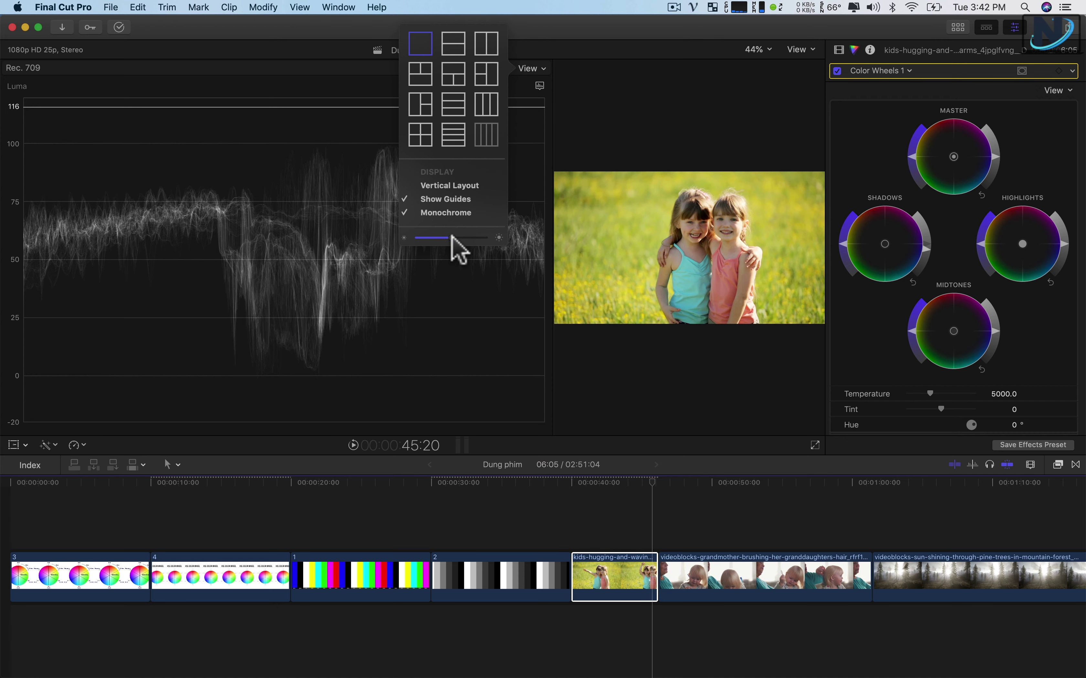
pyautogui.moveTo(460, 237); pyautogui.dragTo(478, 237)
pyautogui.click(489, 237)
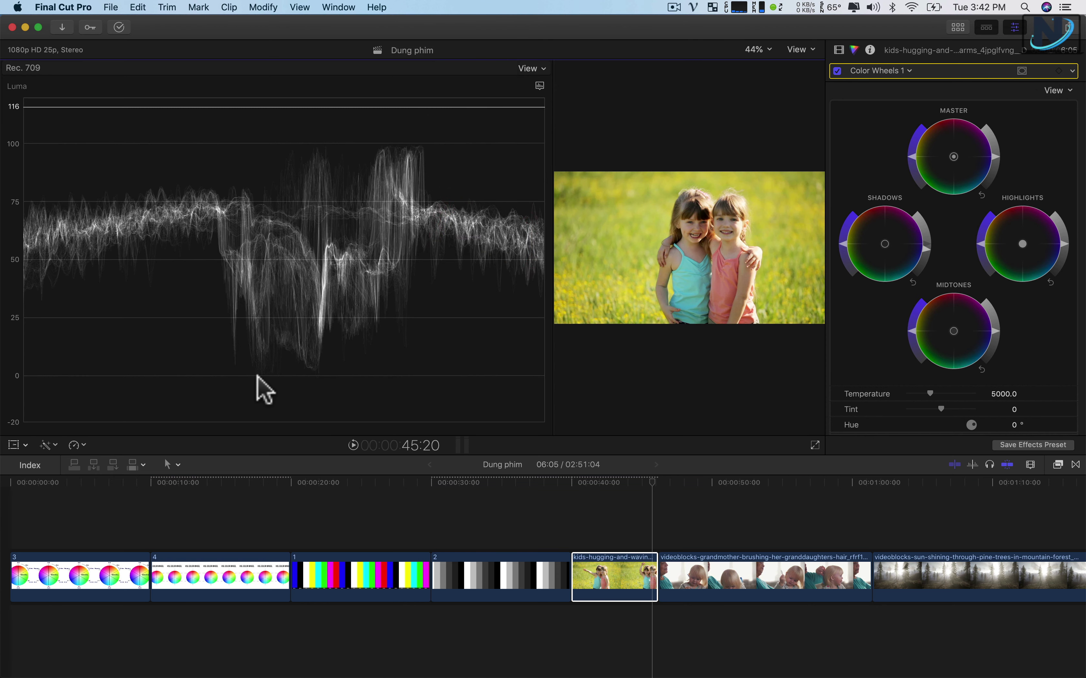
# Step: Play the grandmother clip, stop it, and scroll the timeline on toward the pine-forest clip
pyautogui.hscroll(5, 693, 516)
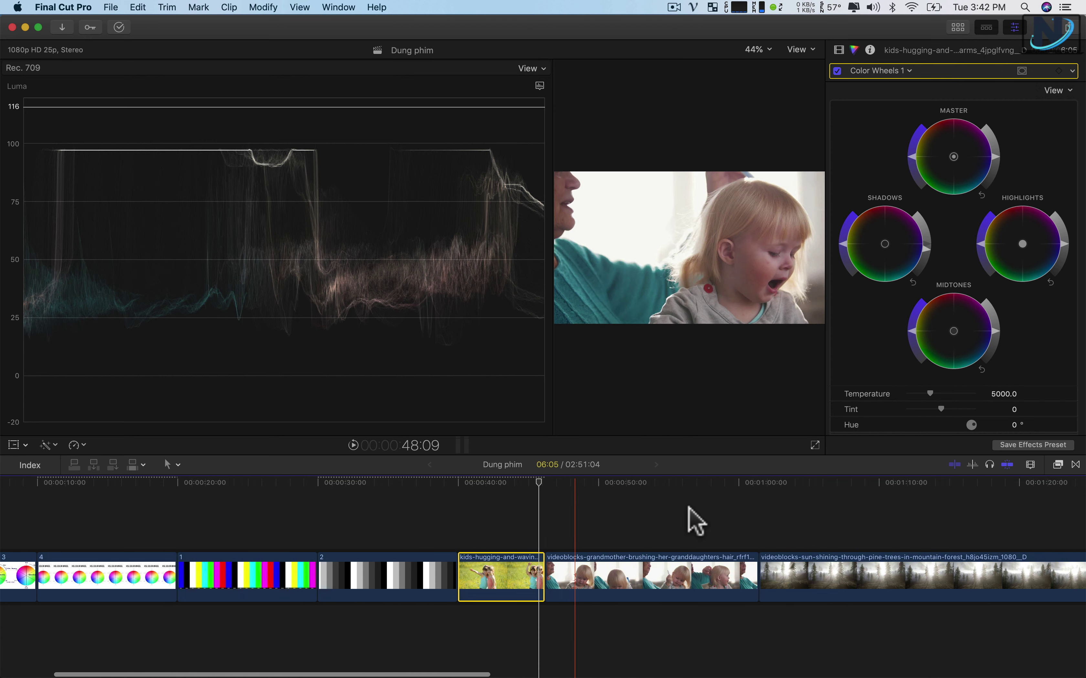
pyautogui.click(649, 509)
pyautogui.moveTo(579, 492)
pyautogui.mouseDown()
pyautogui.moveTo(603, 482)
pyautogui.moveTo(553, 483)
pyautogui.mouseUp()
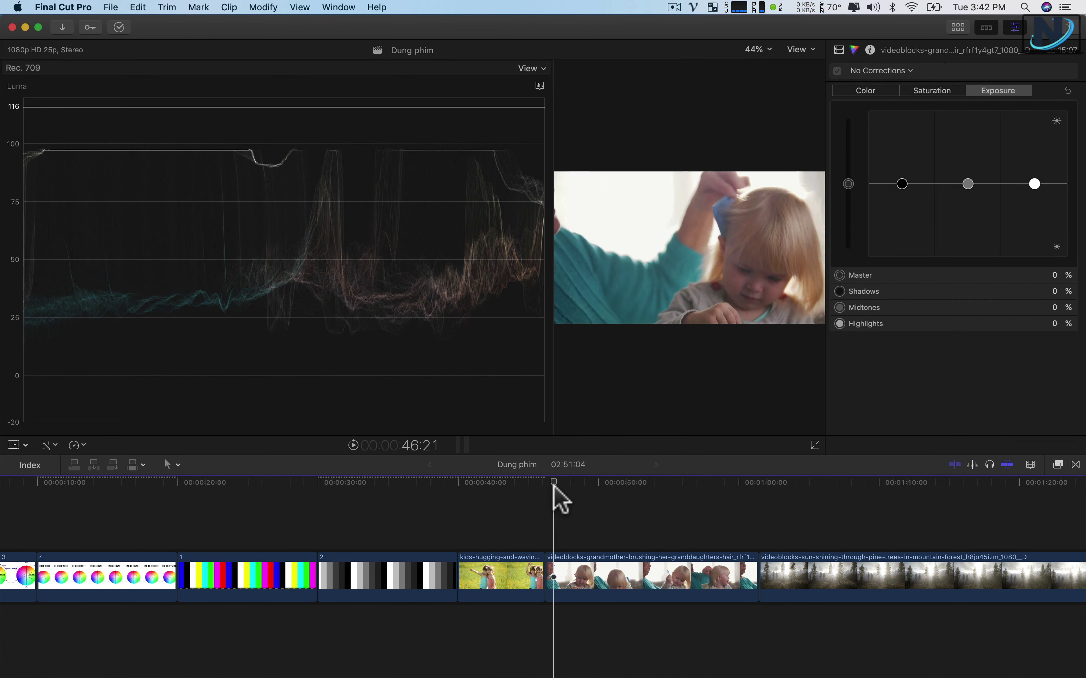
pyautogui.click(553, 492)
pyautogui.press('space')
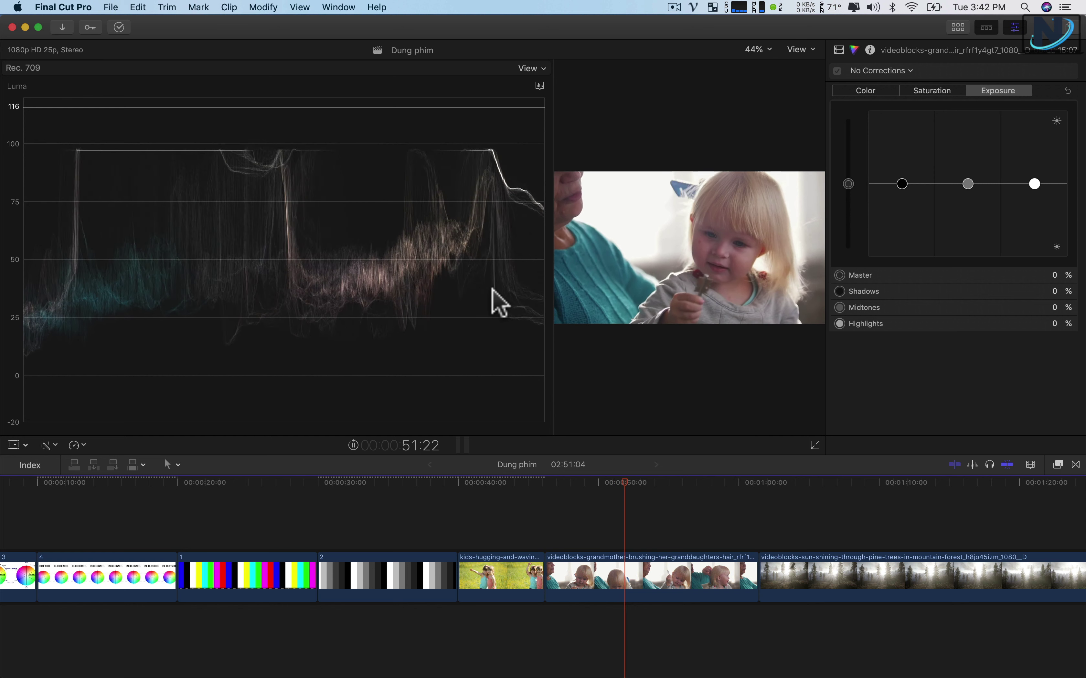
pyautogui.press('space')
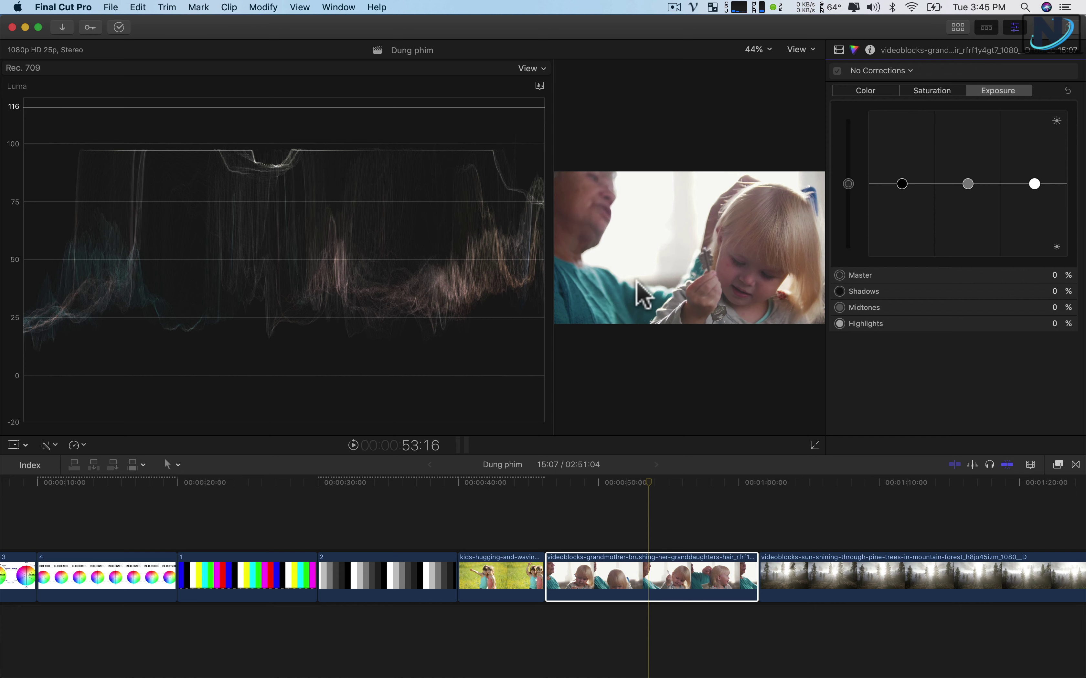
pyautogui.hscroll(5, 538, 497)
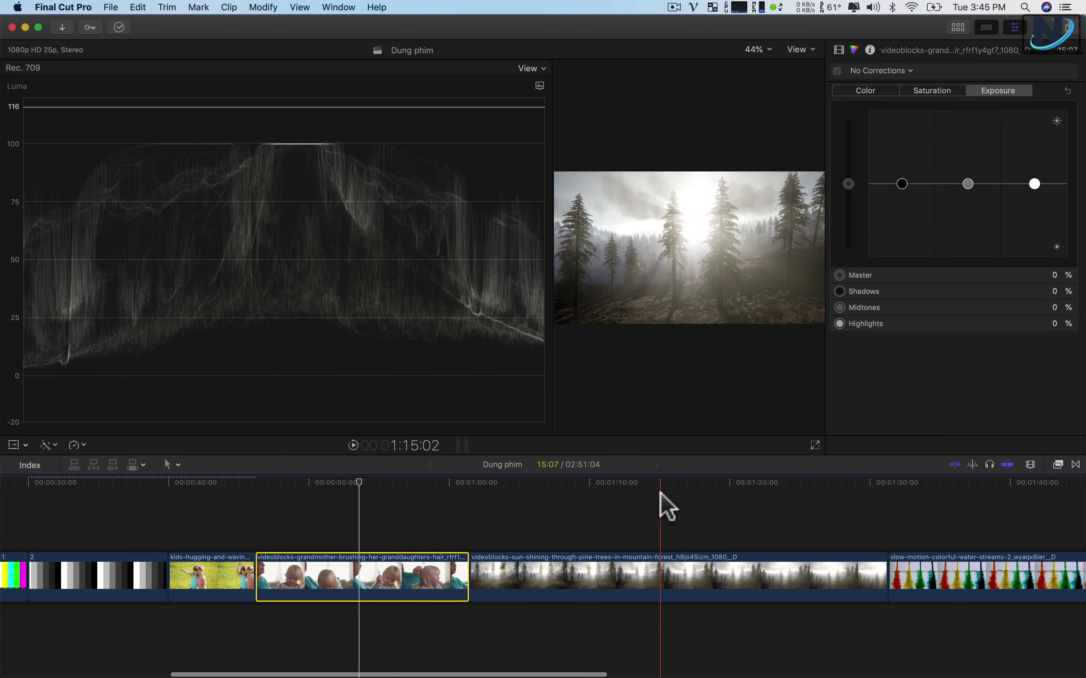
# Step: Move to the pine-forest clip, open the Color Board, then jump to the water-streams clip
pyautogui.click(660, 493)
pyautogui.press('super+6')
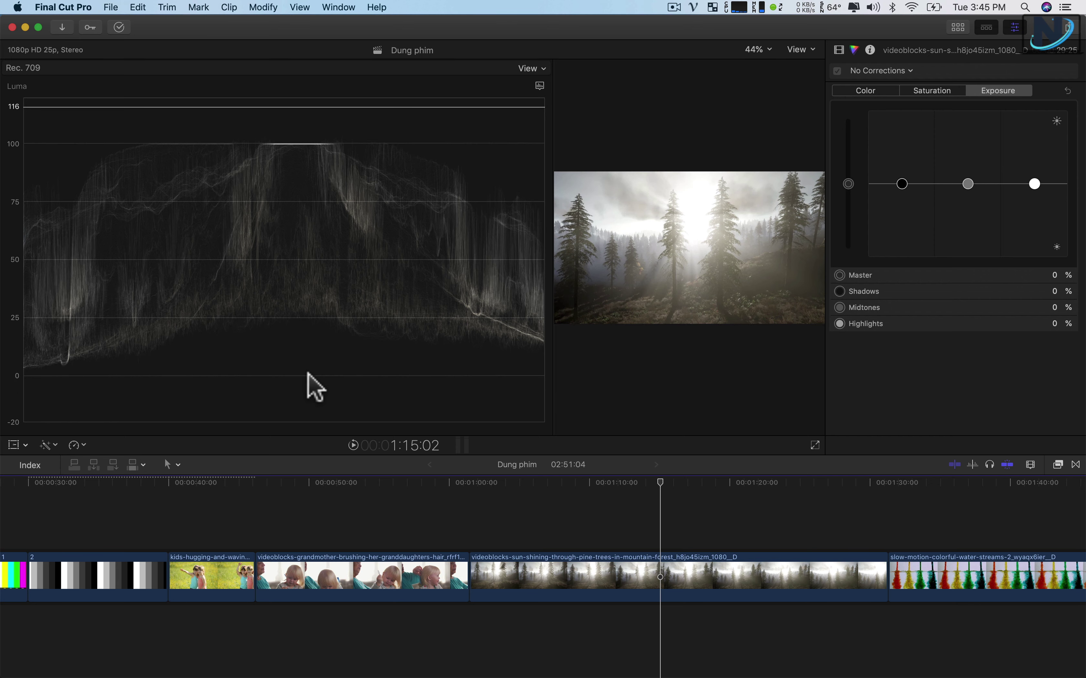
pyautogui.click(838, 496)
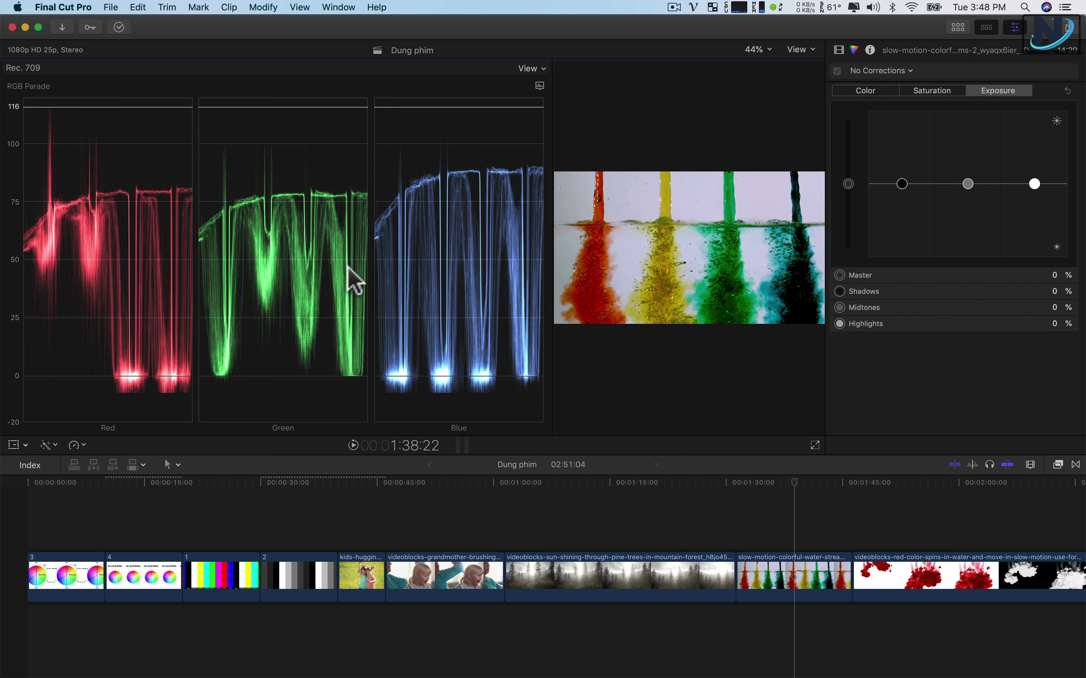
# Step: Focus the timeline to bring up the red-ink clip at 1:51:10
pyautogui.press('super+2')
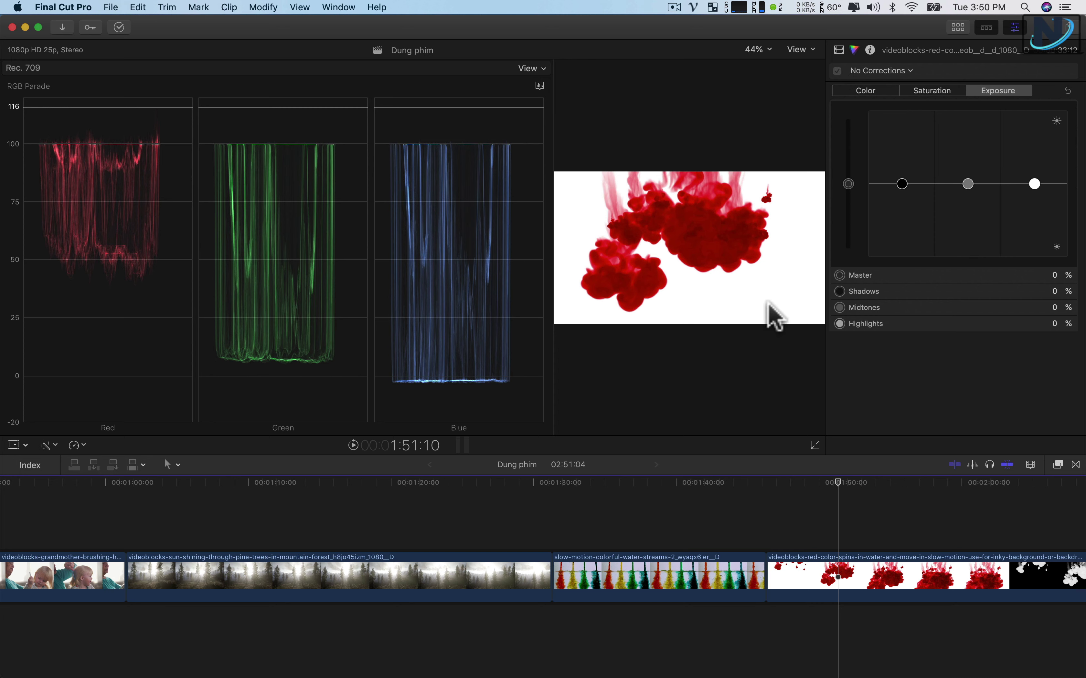
# Step: Apply Draw Mask to the red ink clip and close a four-point shape over a small patch
pyautogui.click(1057, 466)
pyautogui.click(813, 564)
pyautogui.doubleClick(971, 518)
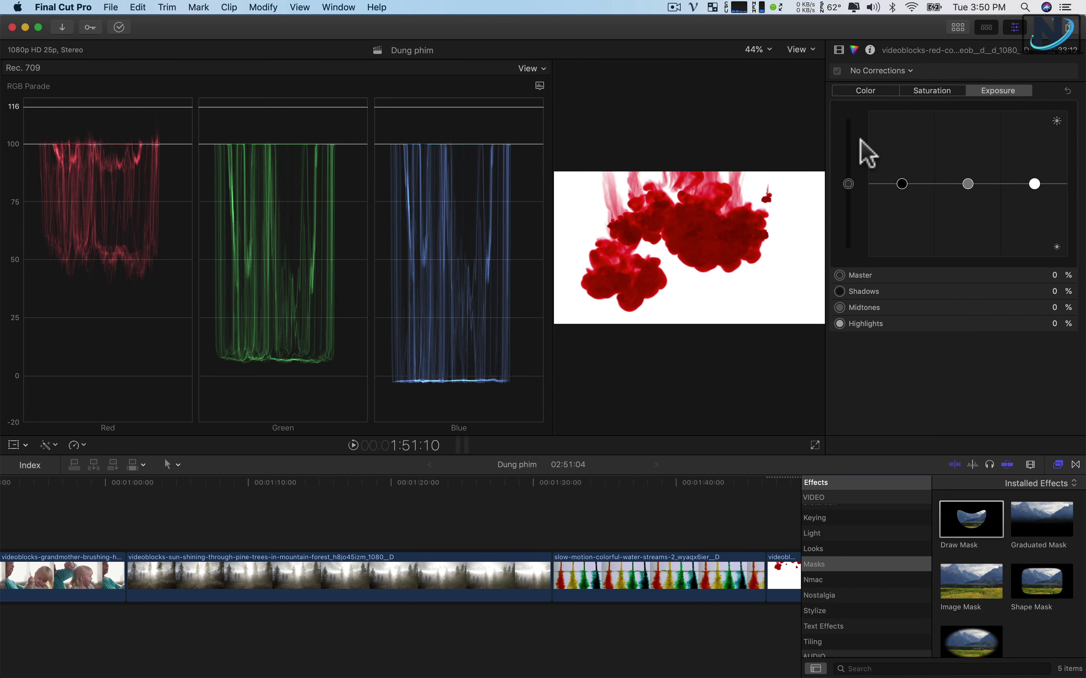
pyautogui.click(792, 278)
pyautogui.click(756, 275)
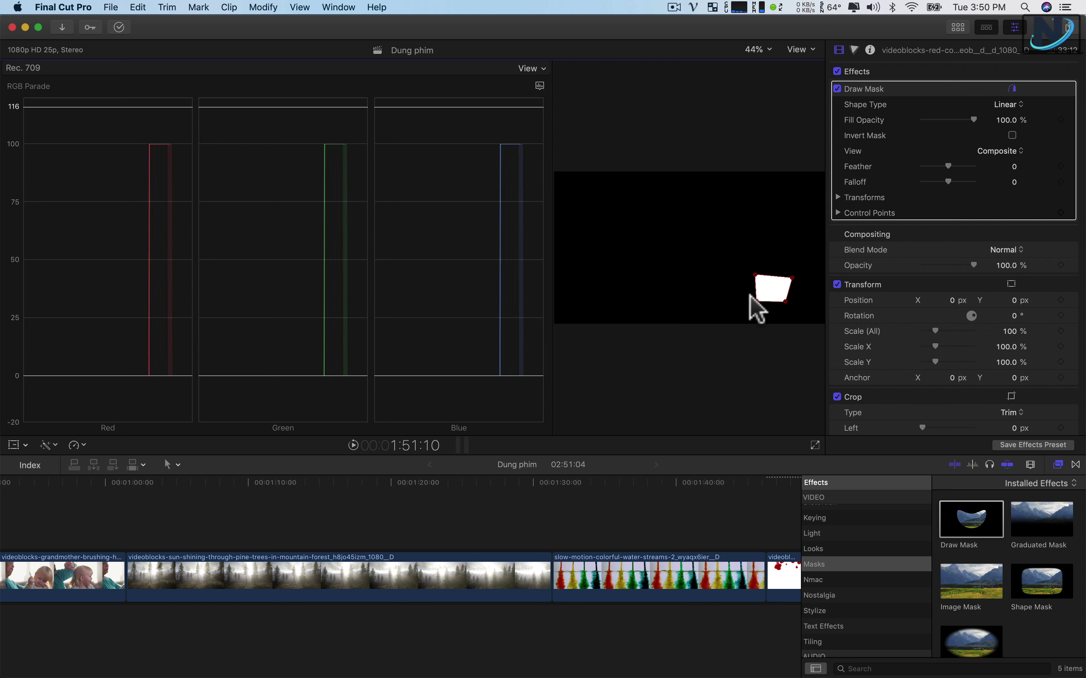
# Step: Add Color Wheels to the masked red ink clip, giving the patch a green tint
pyautogui.click(732, 487)
pyautogui.click(632, 470)
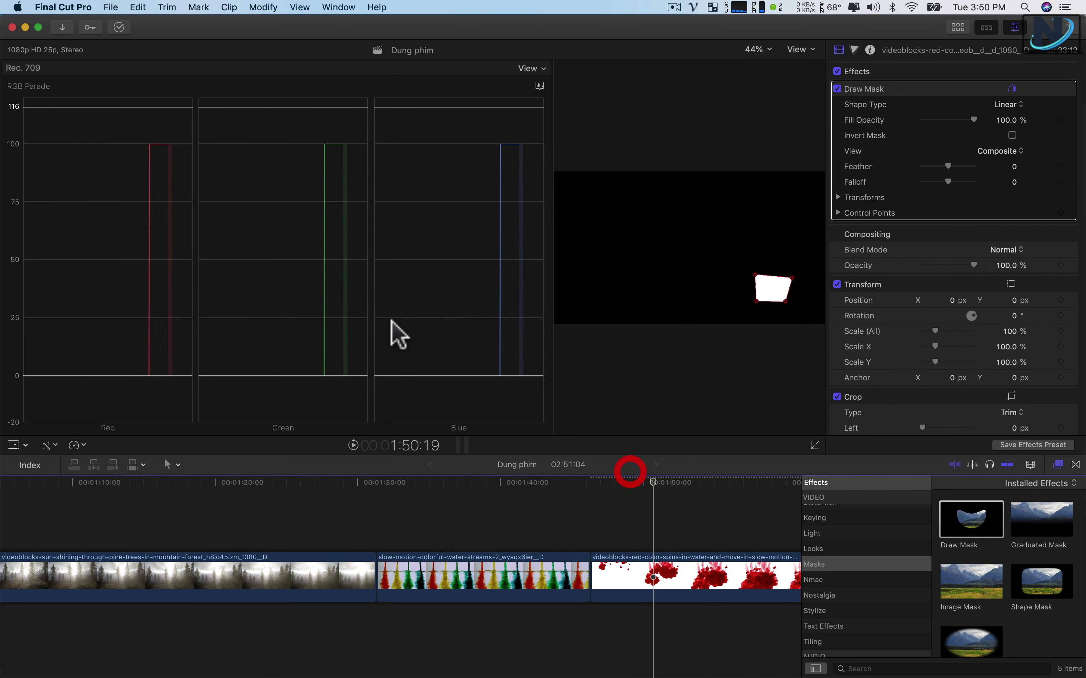
pyautogui.click(852, 49)
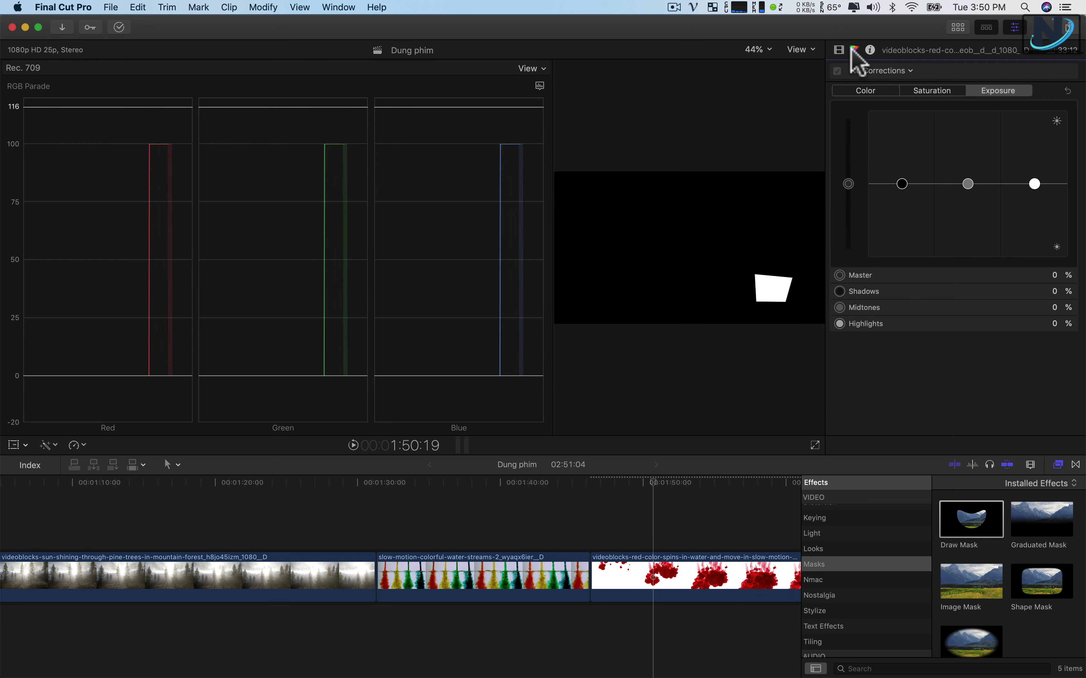
pyautogui.click(839, 49)
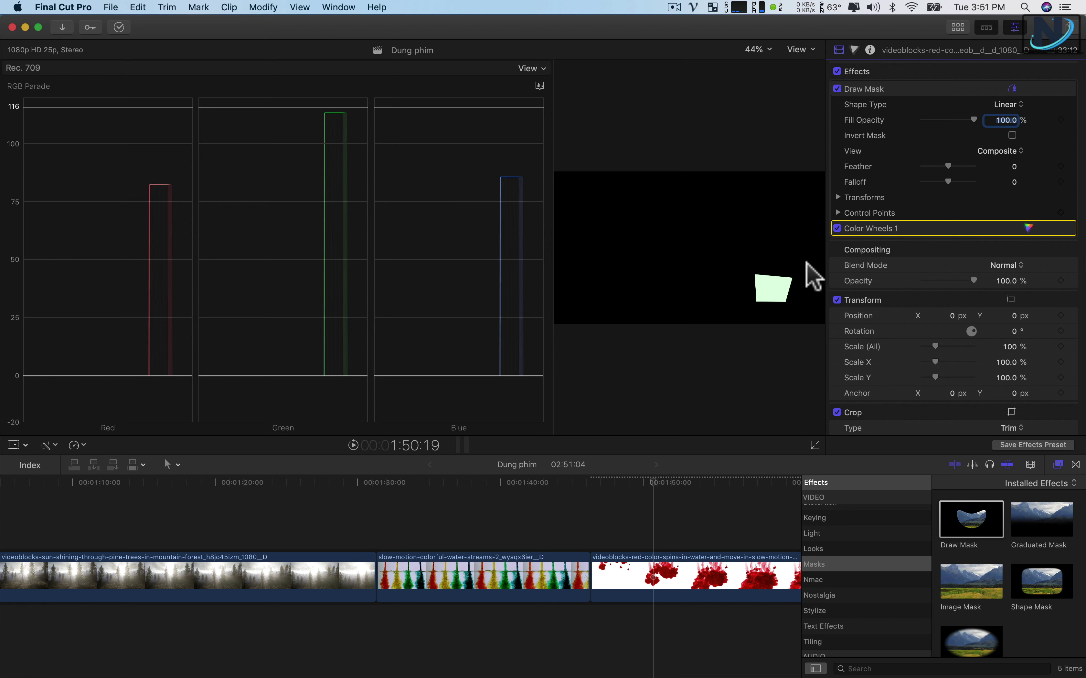
# Step: Disable the mask and shift the Color Wheels 1 tint to magenta at 47
pyautogui.click(836, 89)
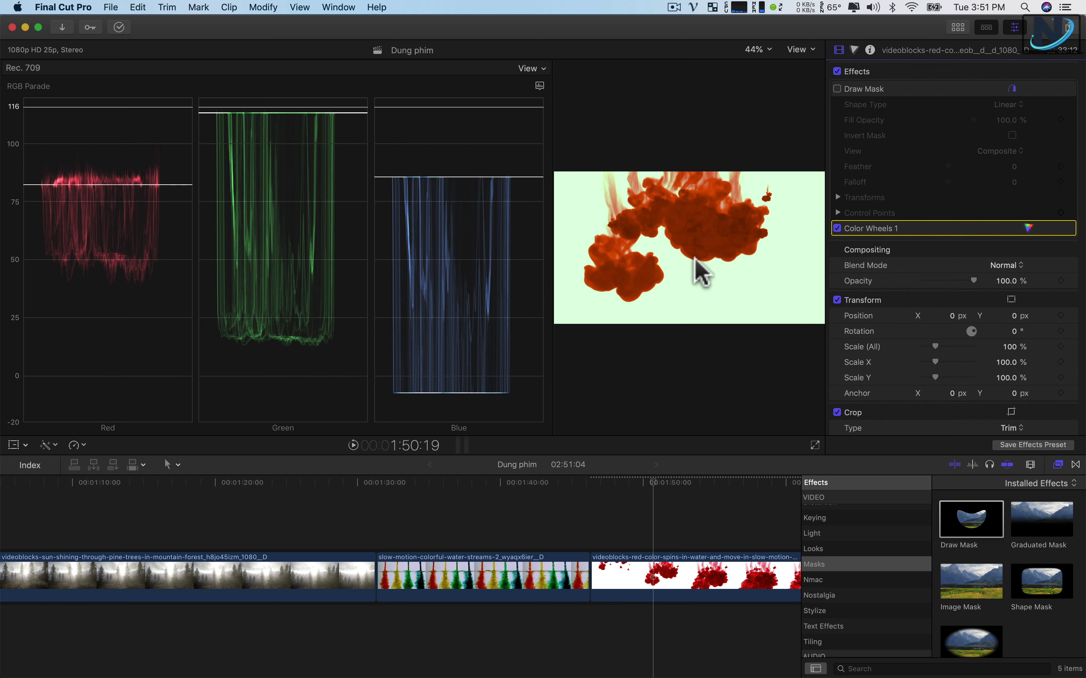
pyautogui.press('cmd+6')
pyautogui.moveTo(911, 402); pyautogui.dragTo(974, 402)
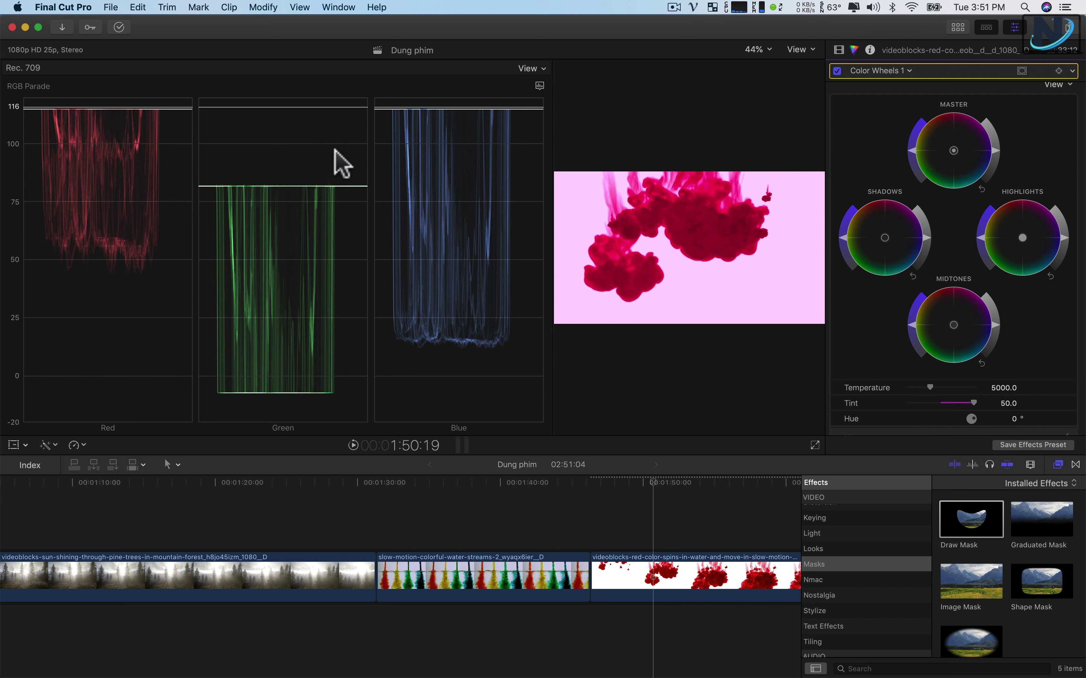
pyautogui.click(839, 50)
# Step: Reset the tint, move the mask onto the red ink, and scale the clip to 376%
pyautogui.click(837, 89)
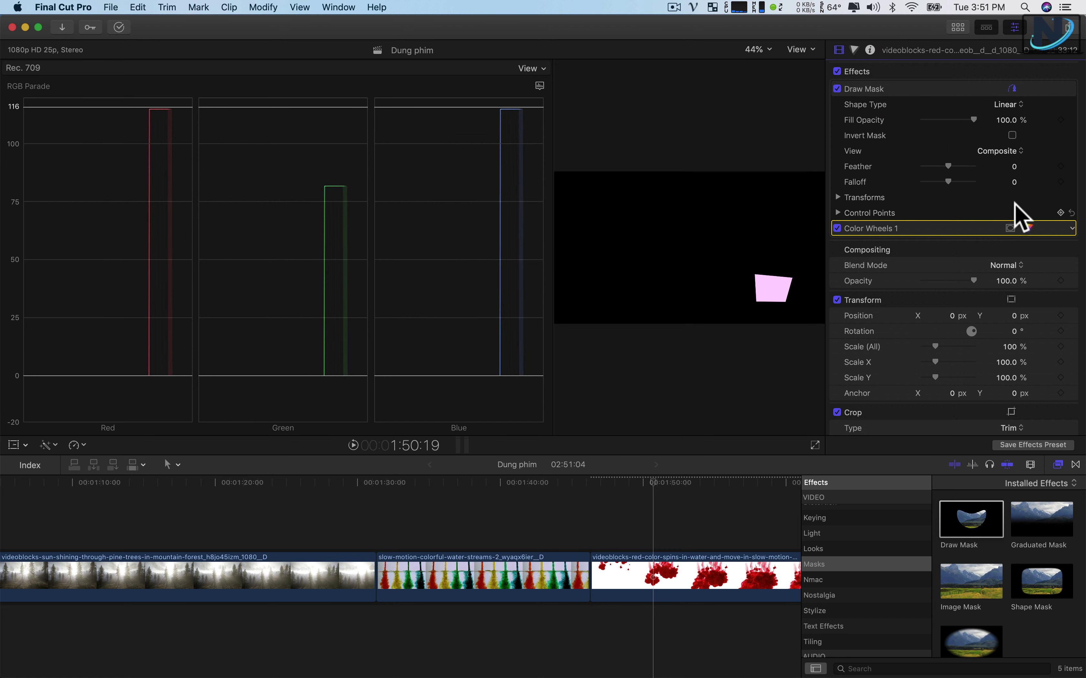
pyautogui.click(1028, 228)
pyautogui.click(838, 50)
pyautogui.click(838, 89)
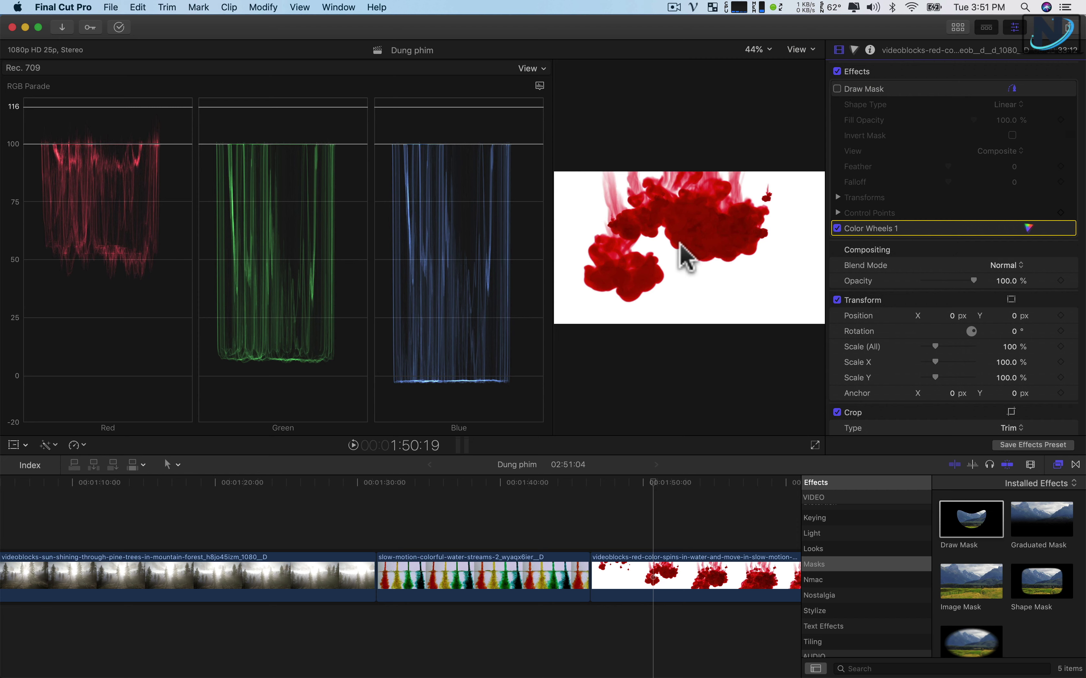
pyautogui.click(837, 88)
pyautogui.moveTo(769, 283); pyautogui.dragTo(721, 220)
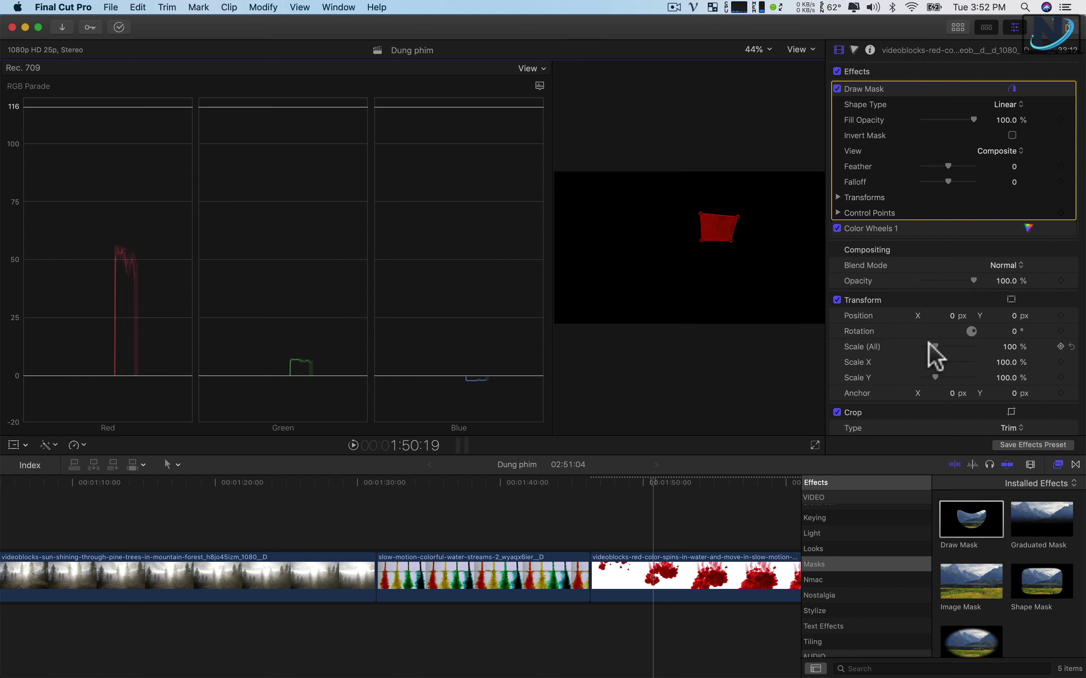
pyautogui.moveTo(934, 346); pyautogui.dragTo(970, 347)
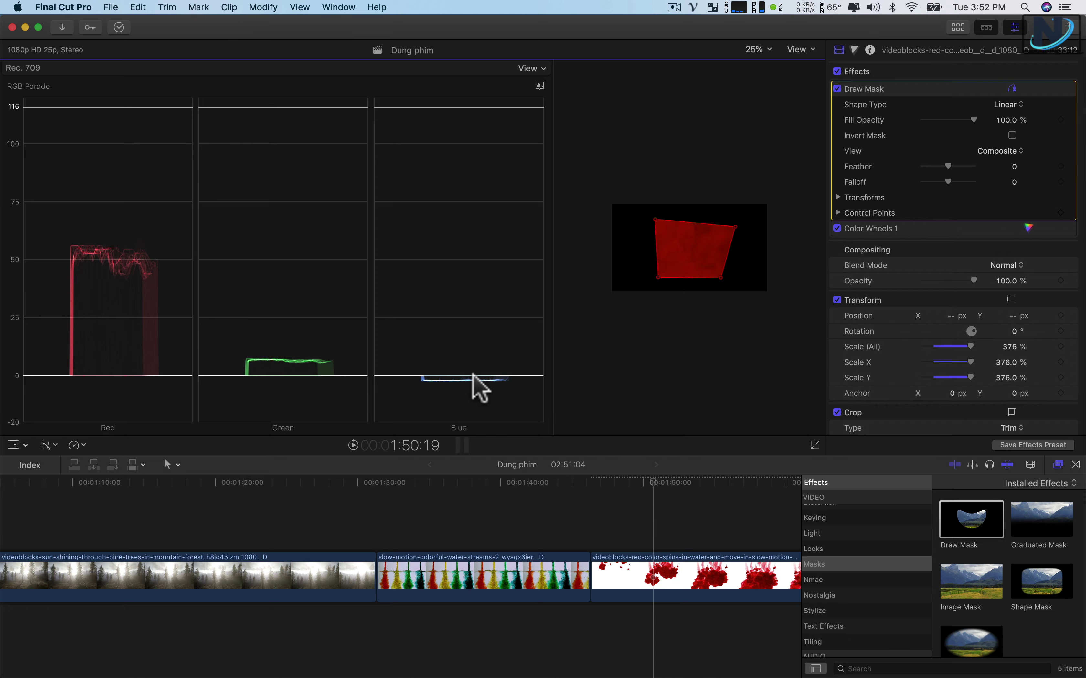
# Step: Switch the scope to RGB Overlay and undo the scale back to 100%
pyautogui.click(531, 68)
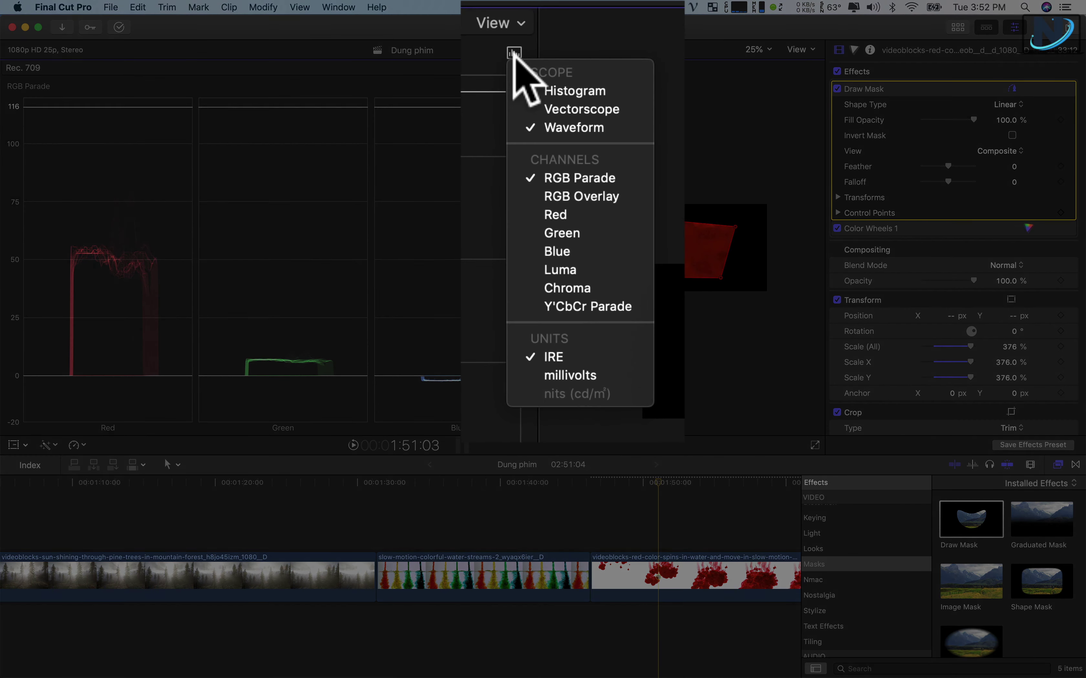
pyautogui.click(549, 194)
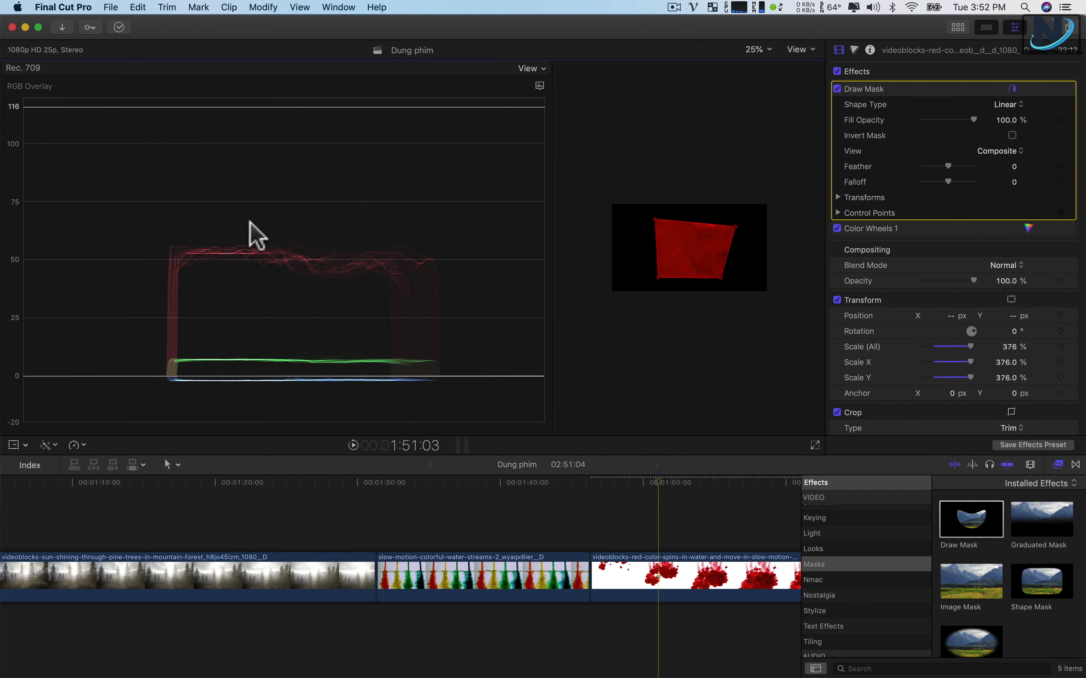
pyautogui.click(147, 509)
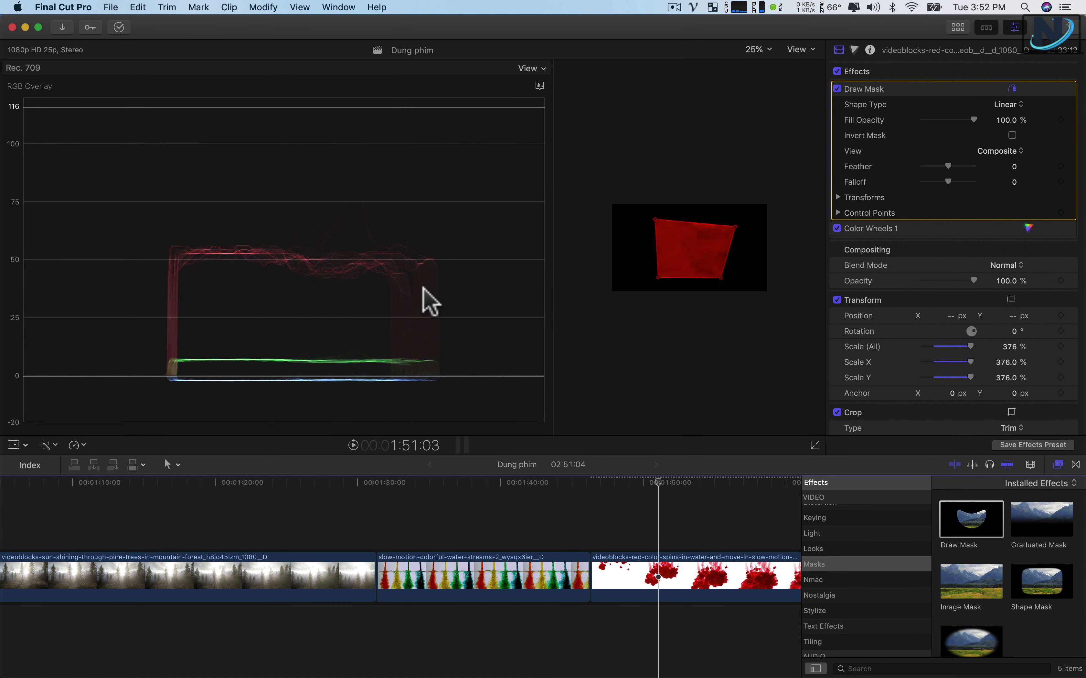
pyautogui.hotkey('ctrl', 'z')
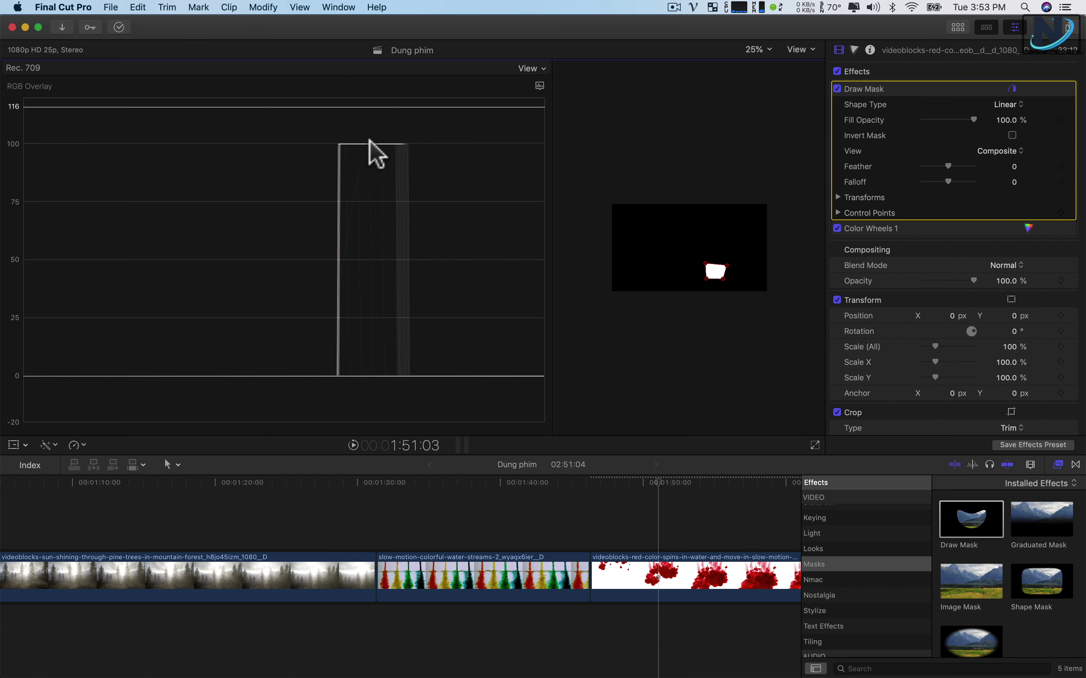
# Step: Tint the masked white patch green at -47.0, then jump to the water-streams clip
pyautogui.click(1028, 227)
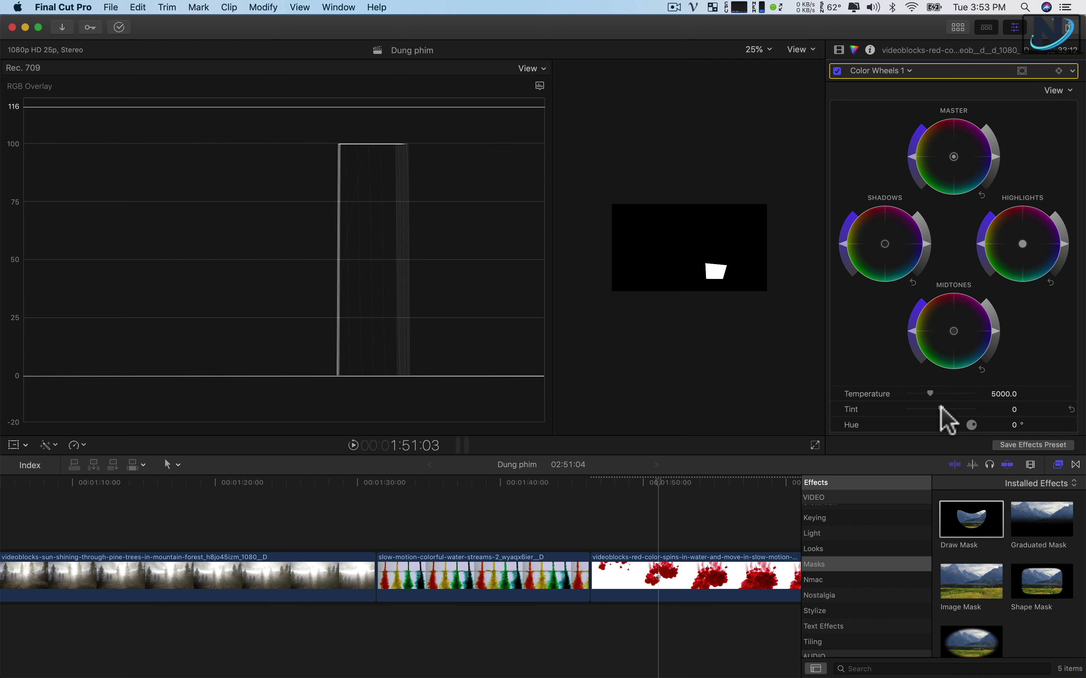
pyautogui.moveTo(940, 409); pyautogui.dragTo(910, 410)
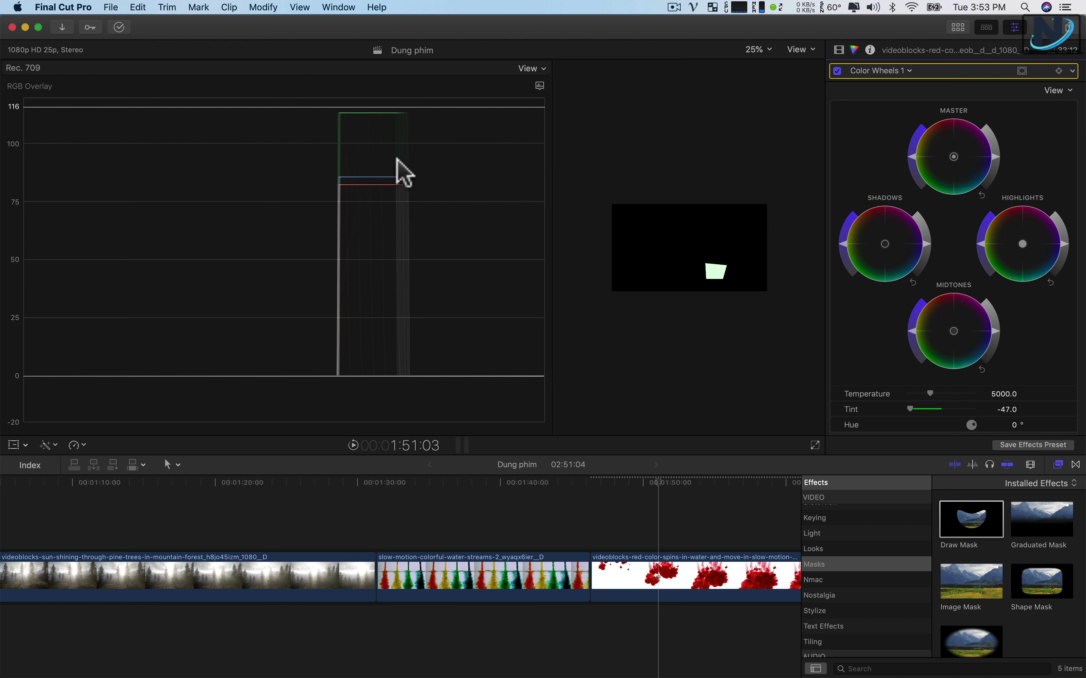
pyautogui.click(839, 51)
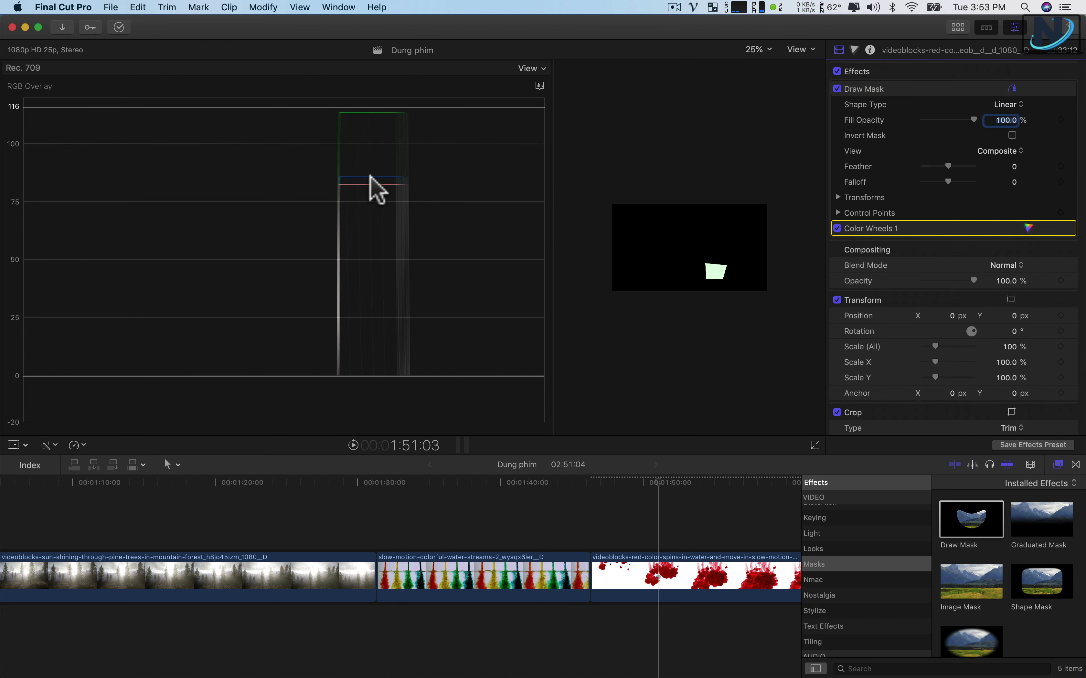
pyautogui.click(467, 504)
# Step: Select the water-streams clip and fit its image to the viewer
pyautogui.press('super+equal')
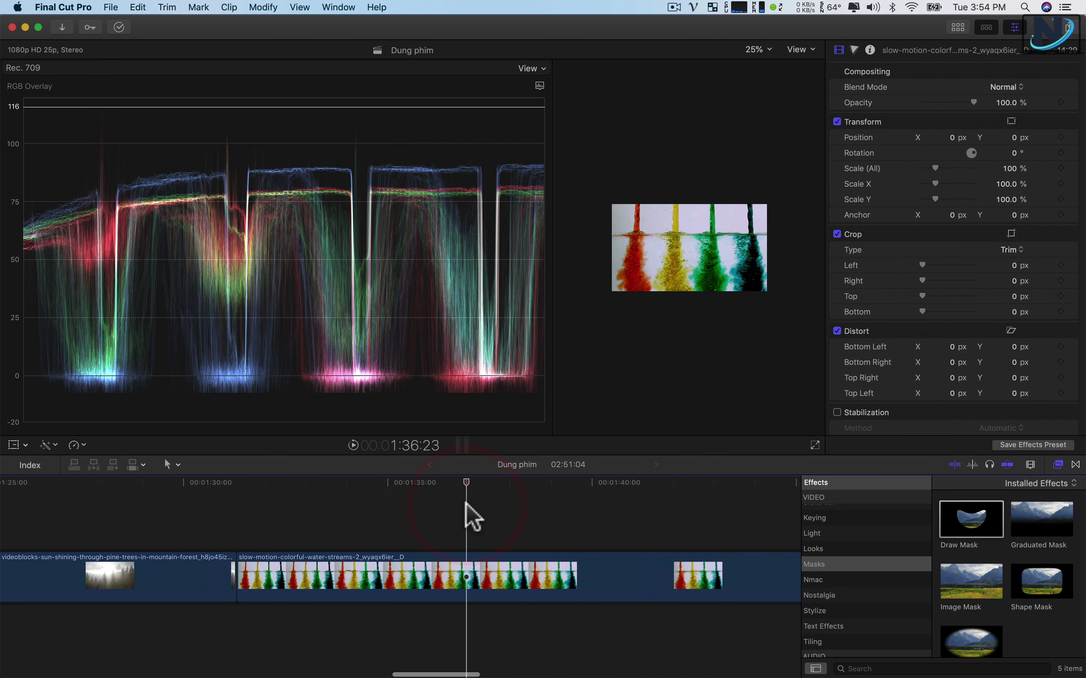
pyautogui.press('super+minus')
pyautogui.click(483, 561)
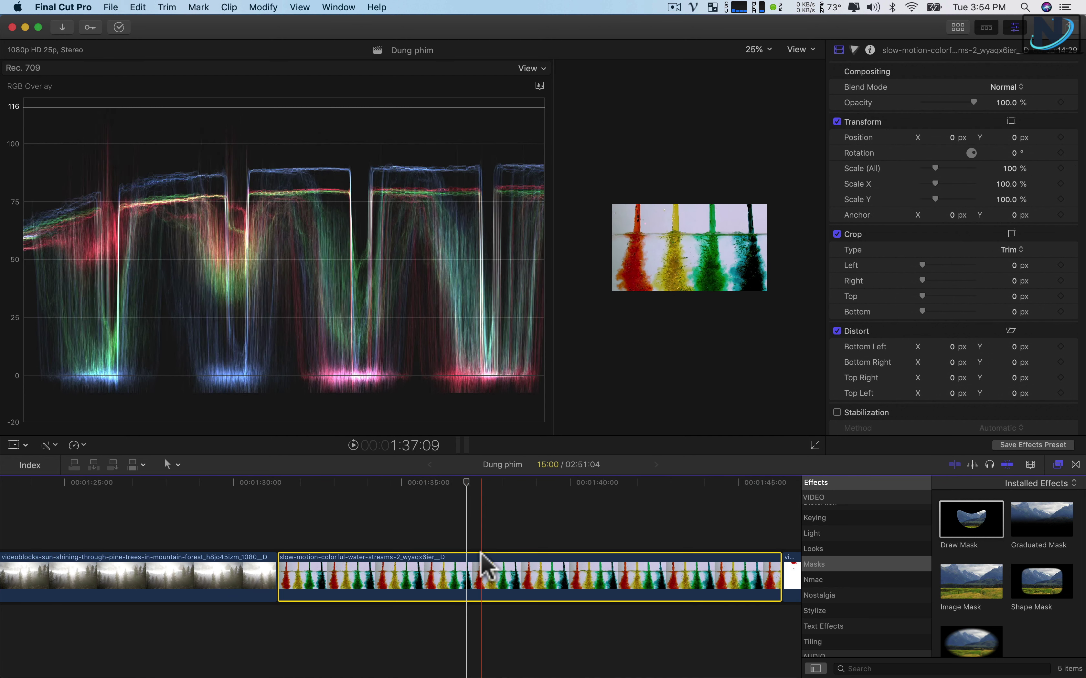
pyautogui.click(722, 191)
pyautogui.hotkey('shift', 'z')
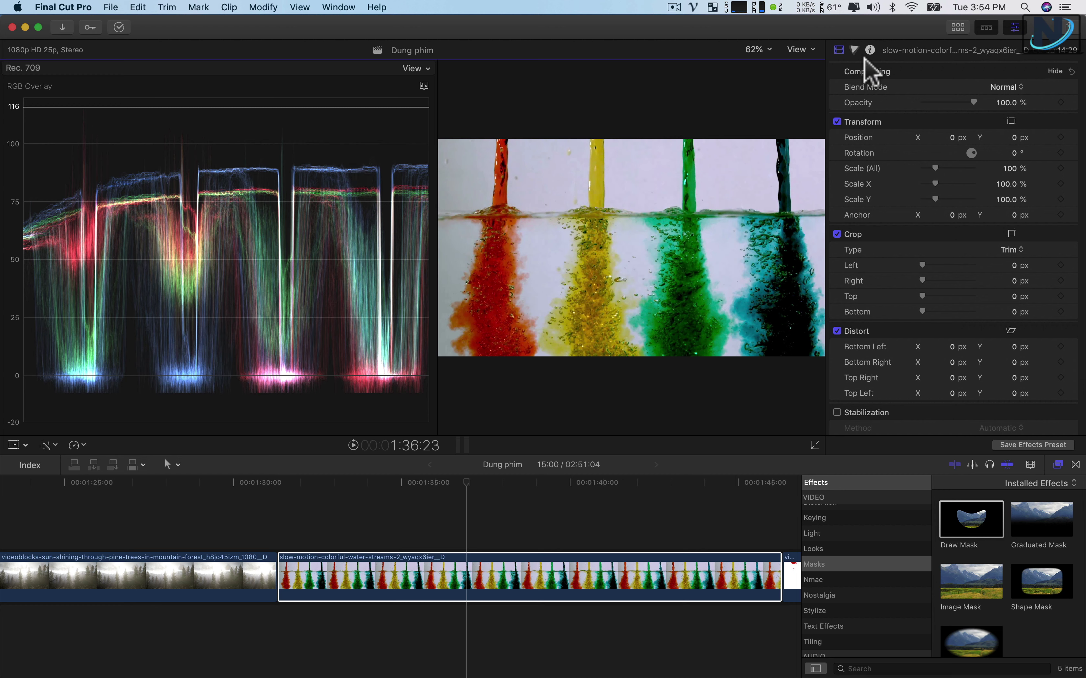
# Step: Apply Draw Mask to the water-streams clip with a four-point shape
pyautogui.click(854, 48)
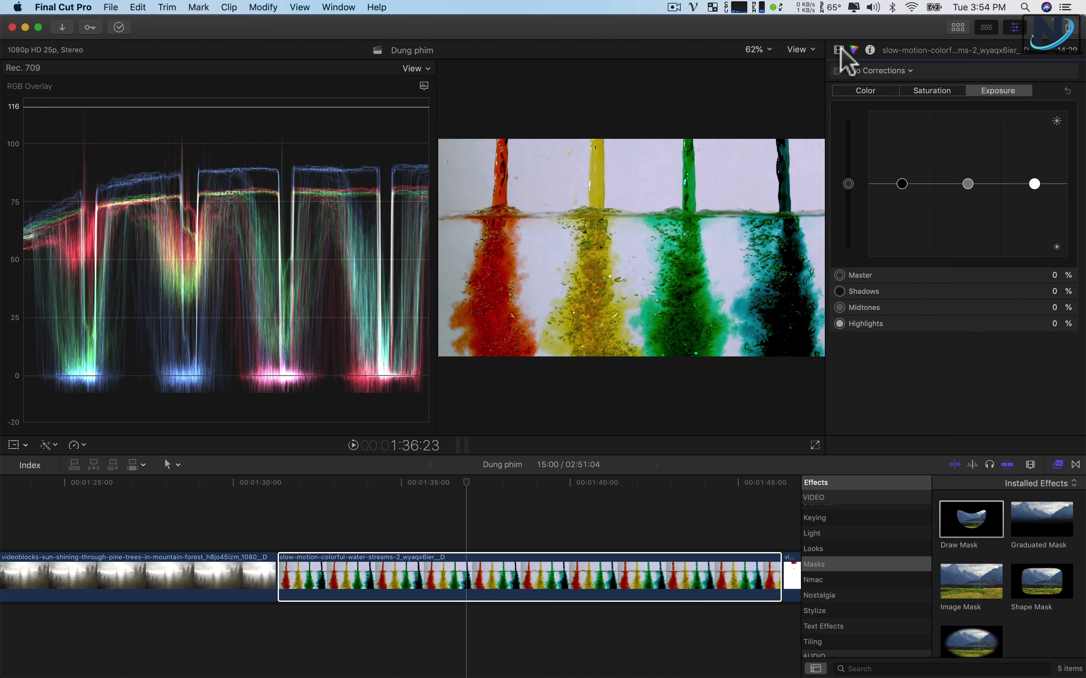
pyautogui.click(839, 49)
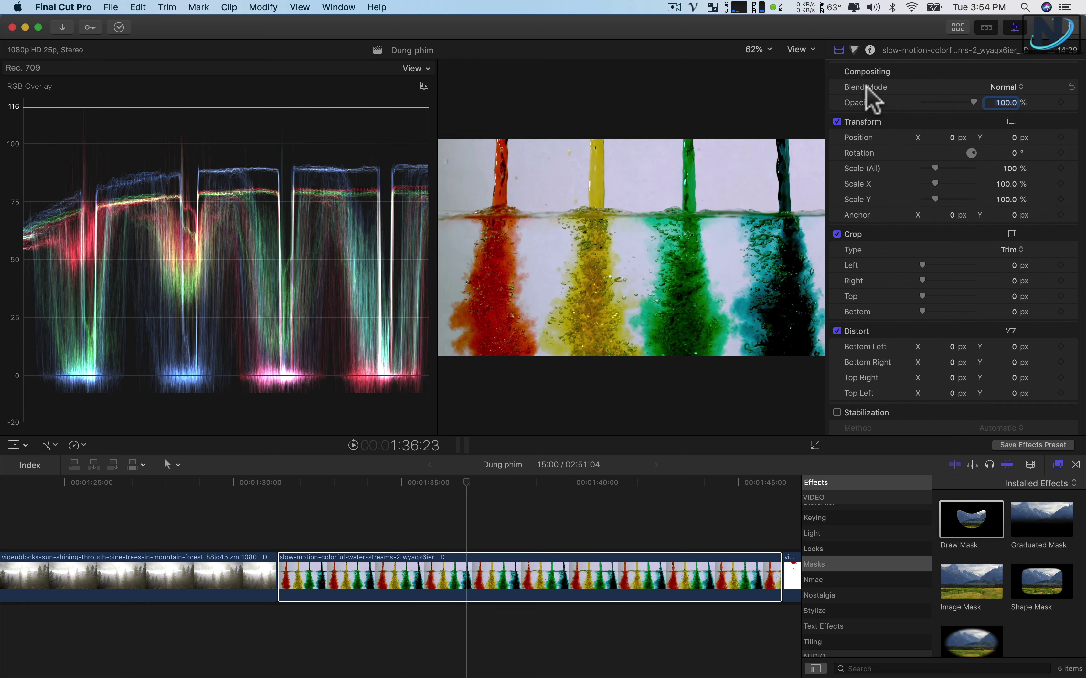
pyautogui.moveTo(971, 519); pyautogui.dragTo(673, 579)
pyautogui.click(617, 152)
pyautogui.click(665, 148)
pyautogui.click(663, 187)
pyautogui.click(618, 193)
pyautogui.click(617, 152)
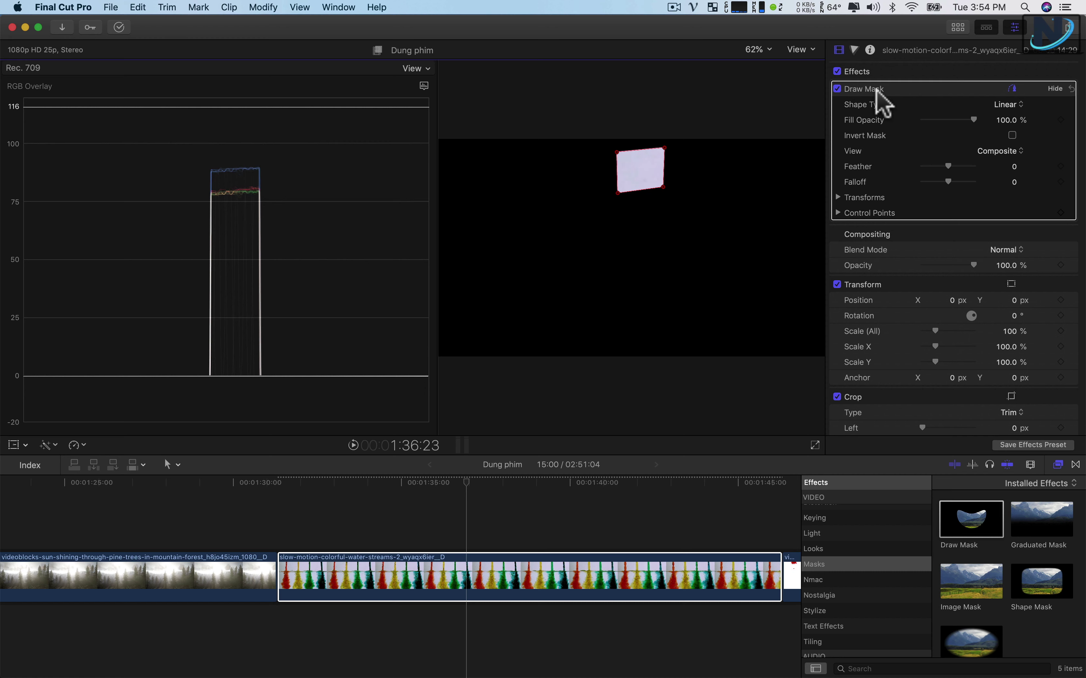
# Step: Add a Color Wheels correction to the clip and nudge its colour balance
pyautogui.click(854, 50)
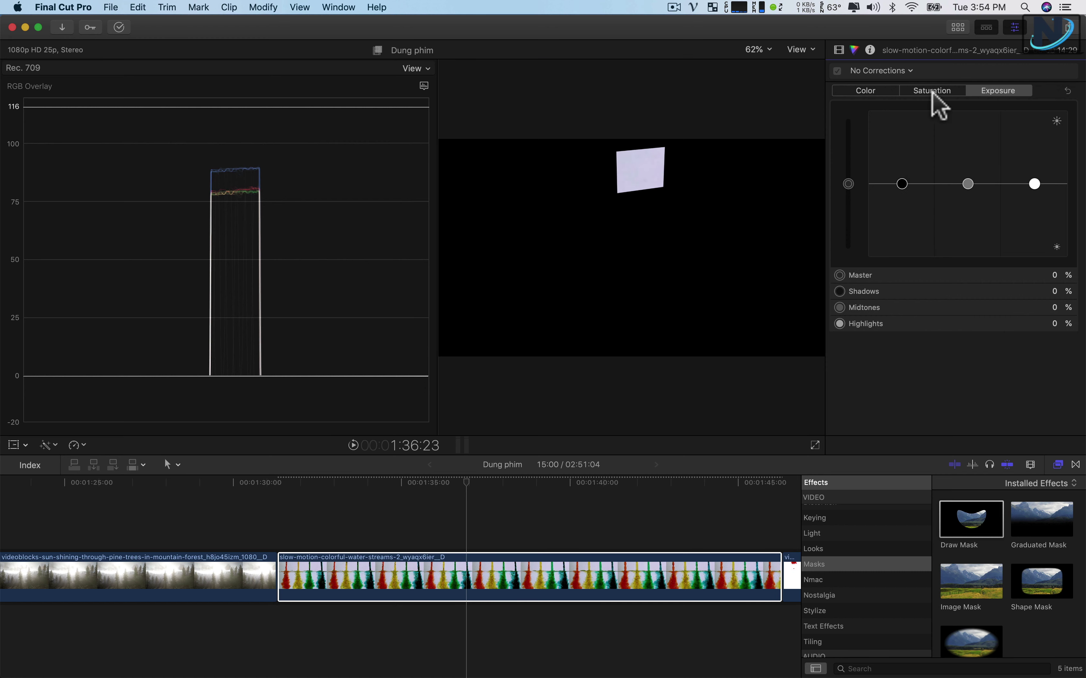
pyautogui.click(892, 71)
pyautogui.click(893, 109)
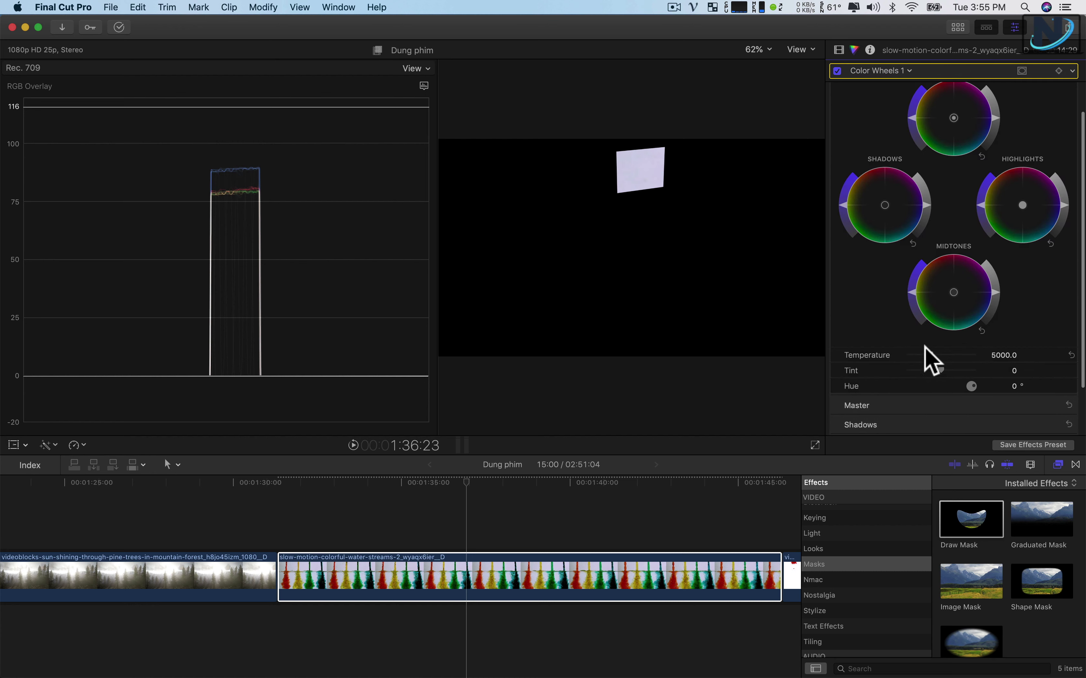
pyautogui.moveTo(933, 353); pyautogui.dragTo(944, 363)
pyautogui.click(839, 49)
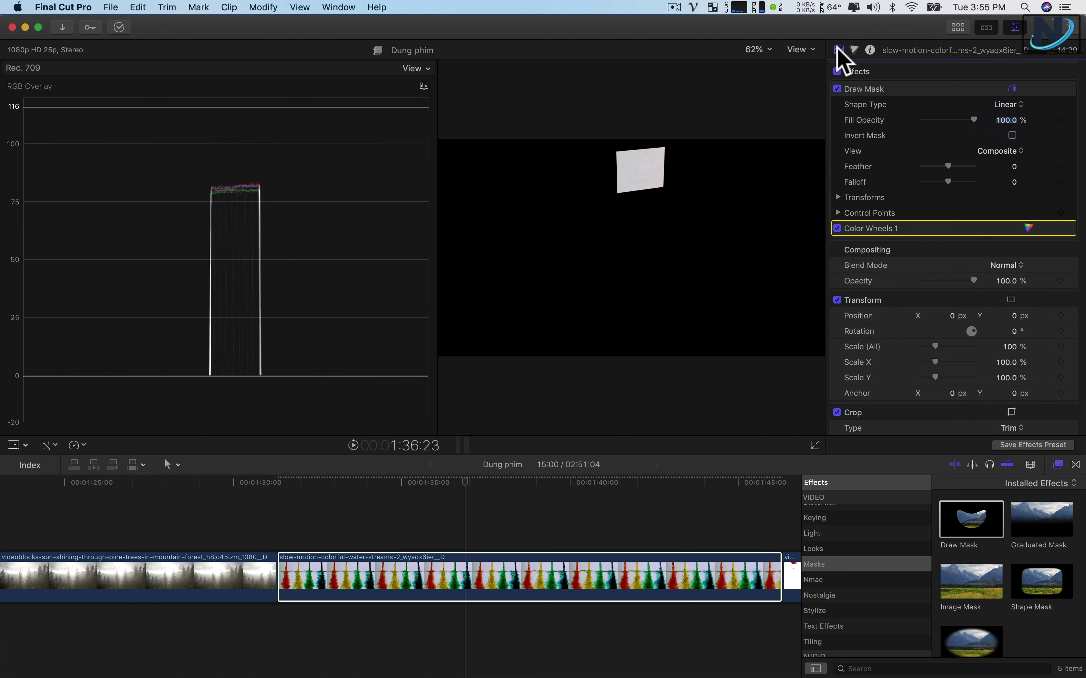
# Step: Turn off Draw Mask and compare the clip with Color Wheels 1 off and on
pyautogui.click(838, 89)
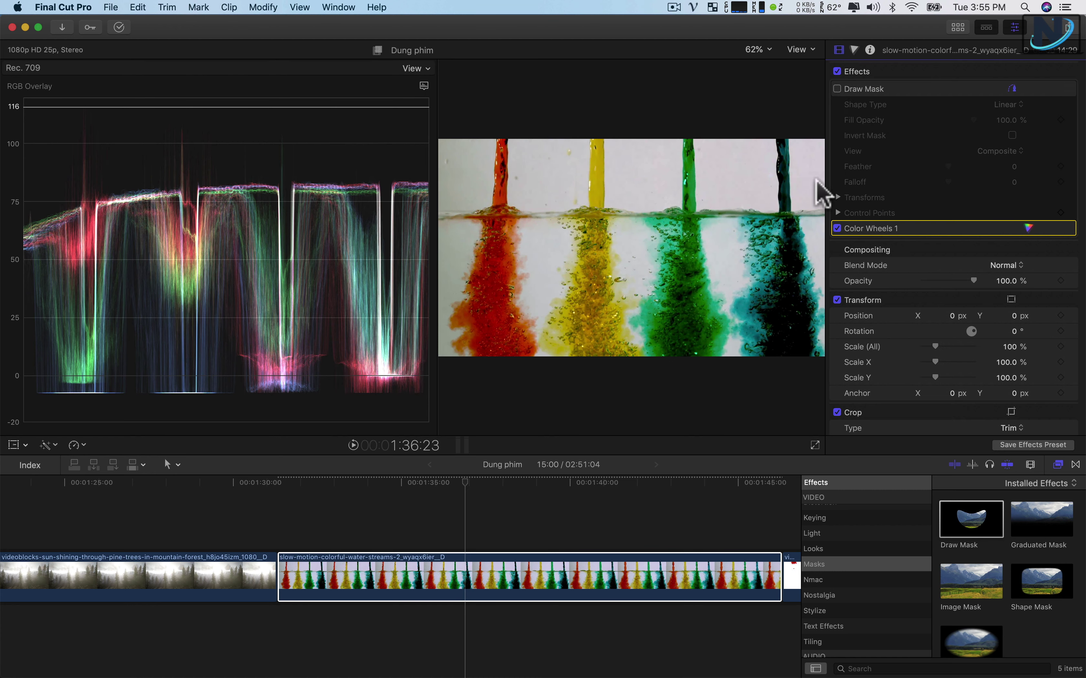
pyautogui.click(836, 228)
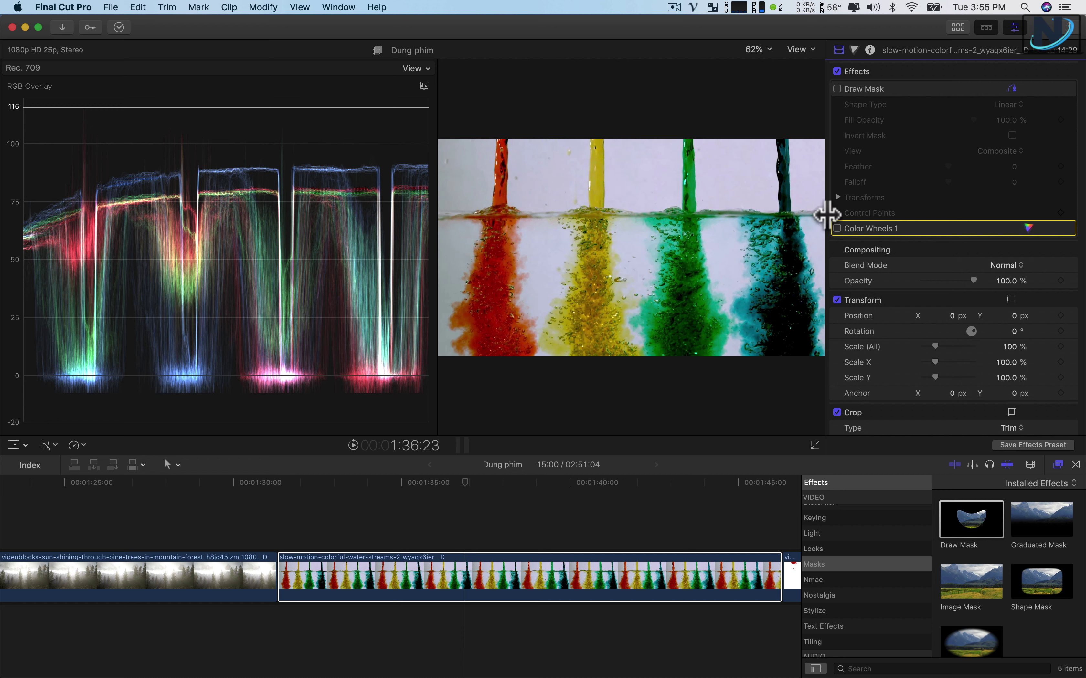
pyautogui.click(836, 228)
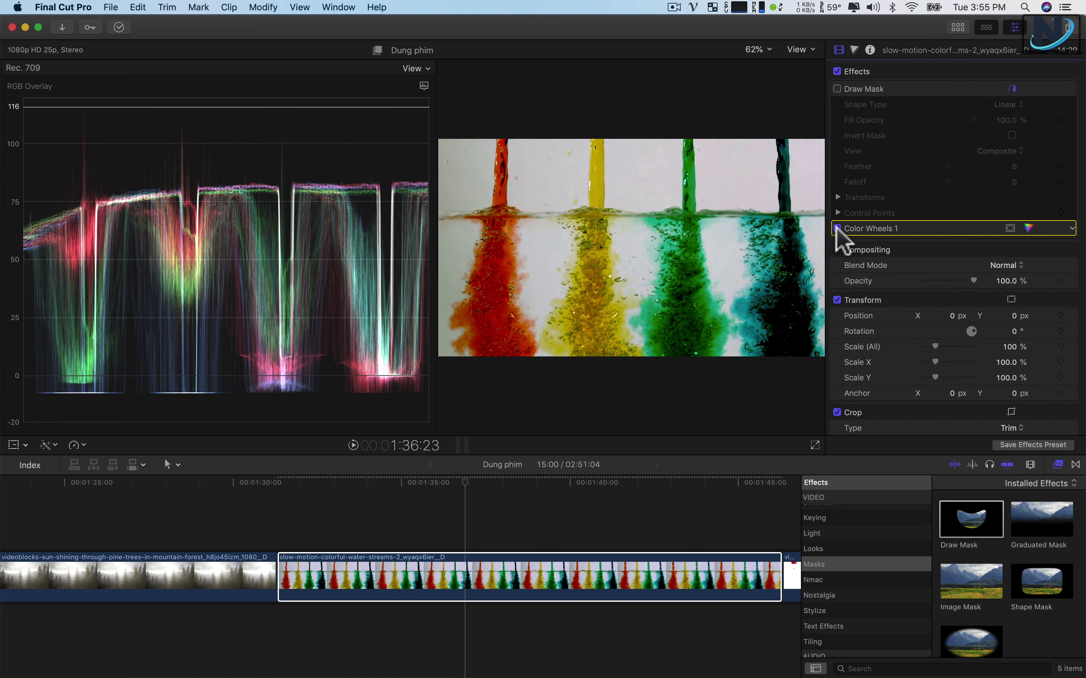
pyautogui.click(836, 228)
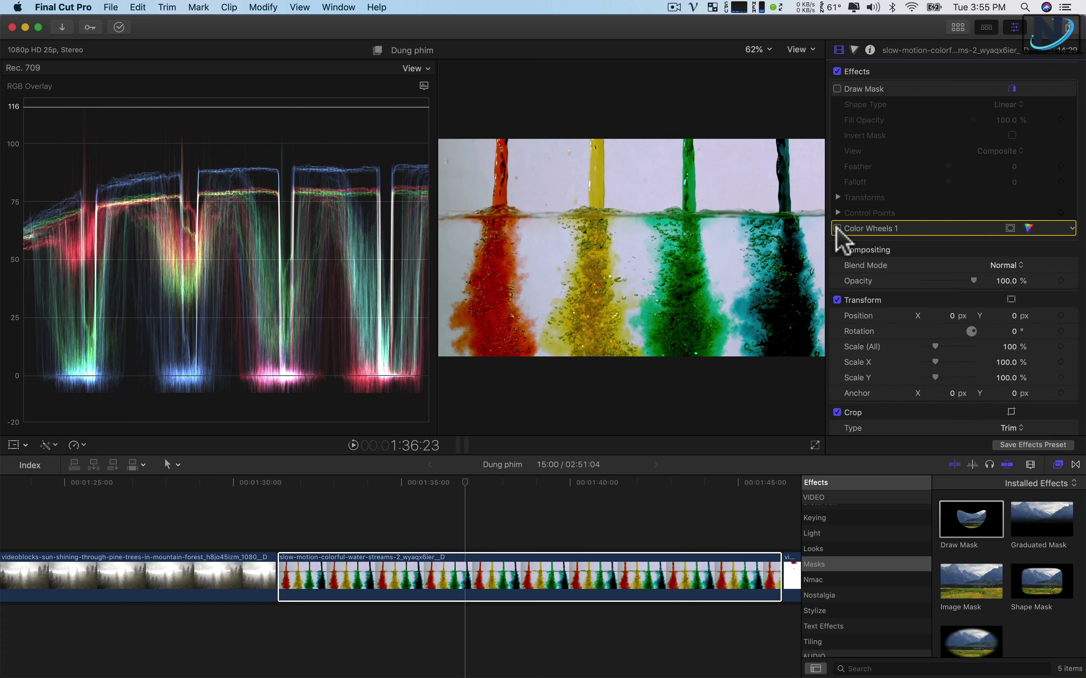
pyautogui.click(837, 229)
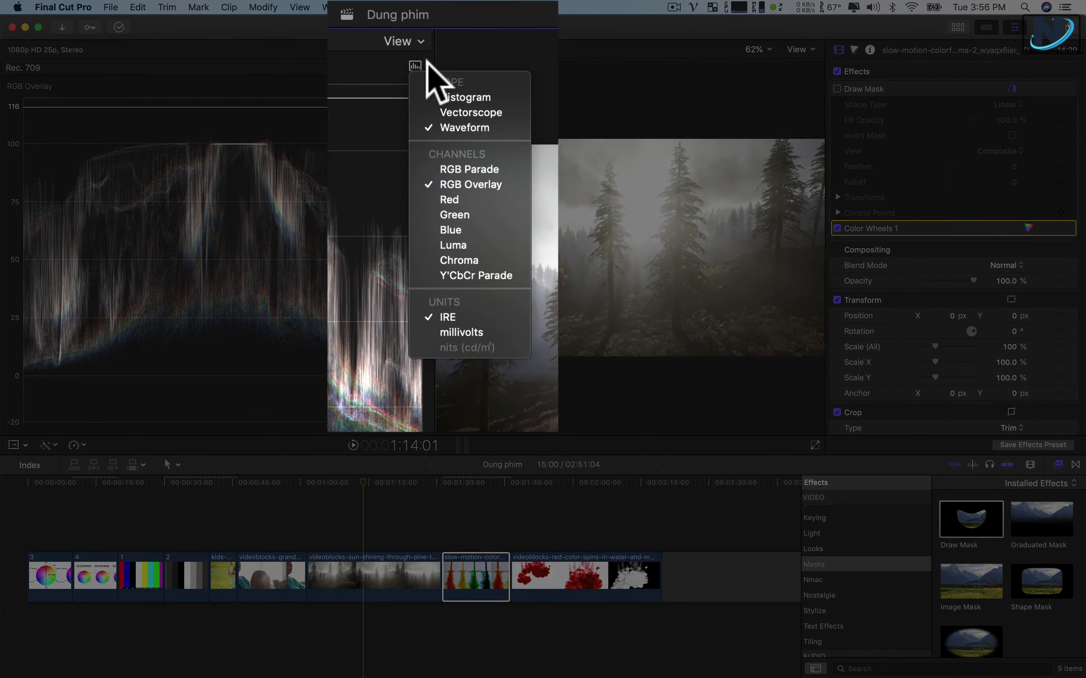
# Step: Switch the scope to Vectorscope and check the red-ink clip, then the grandmother clip
pyautogui.click(502, 120)
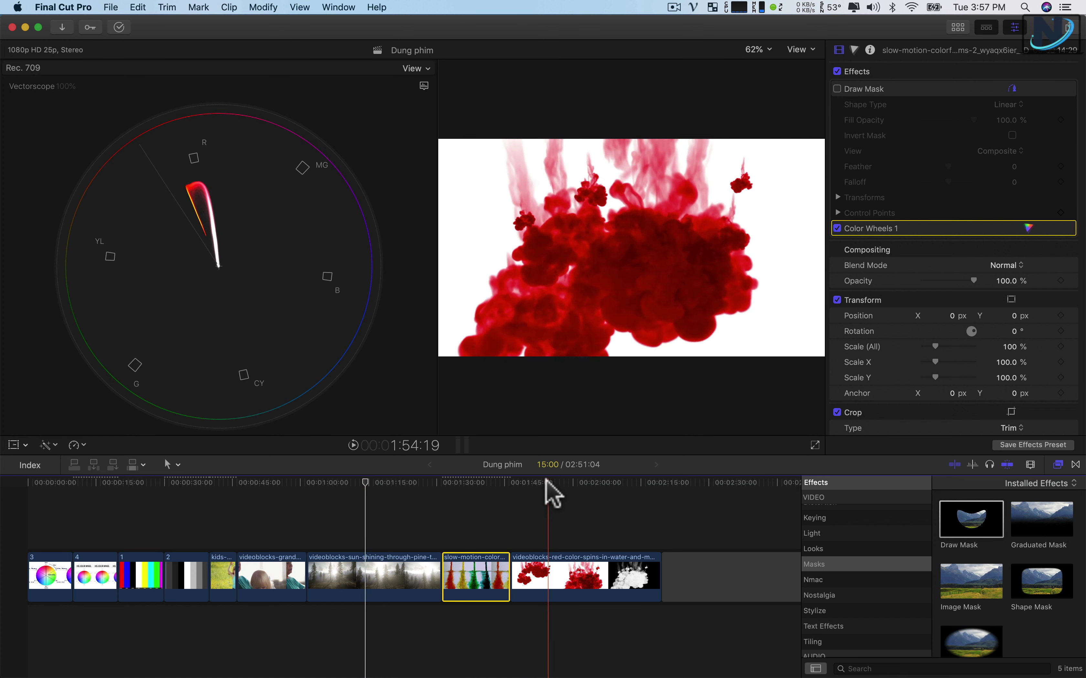
pyautogui.click(538, 491)
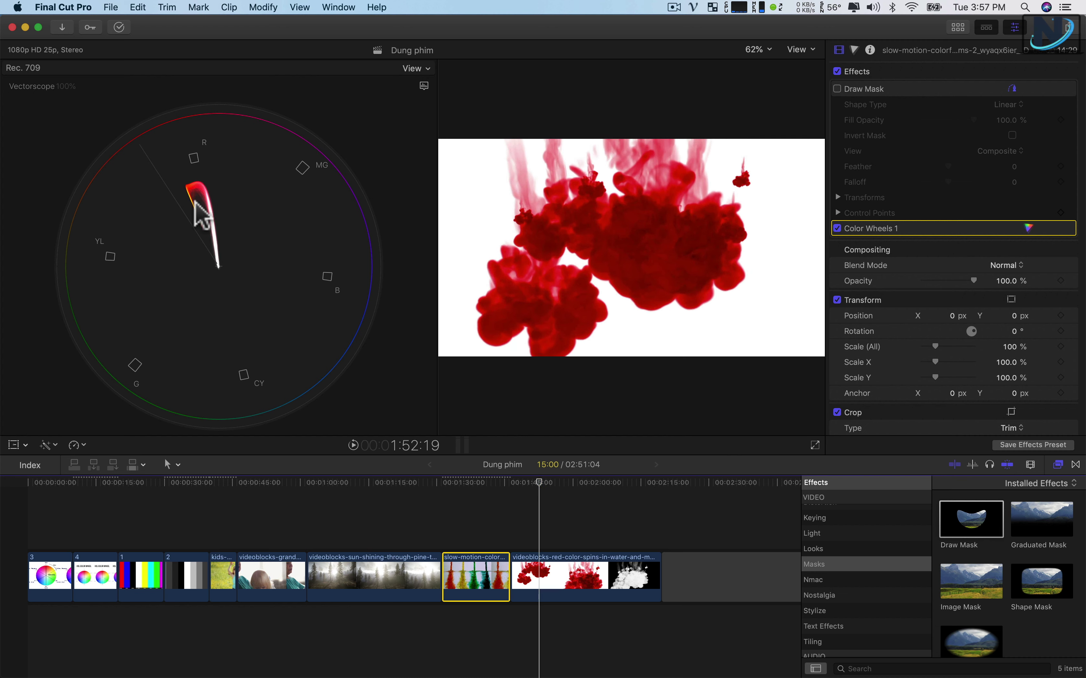
pyautogui.press('c')
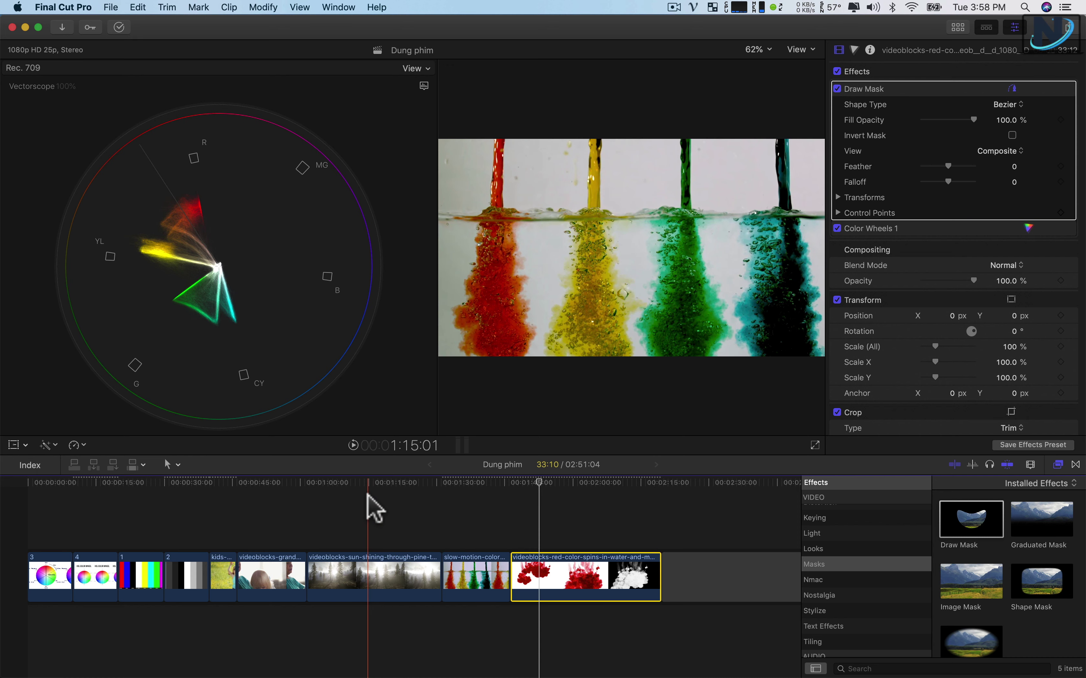
pyautogui.click(258, 518)
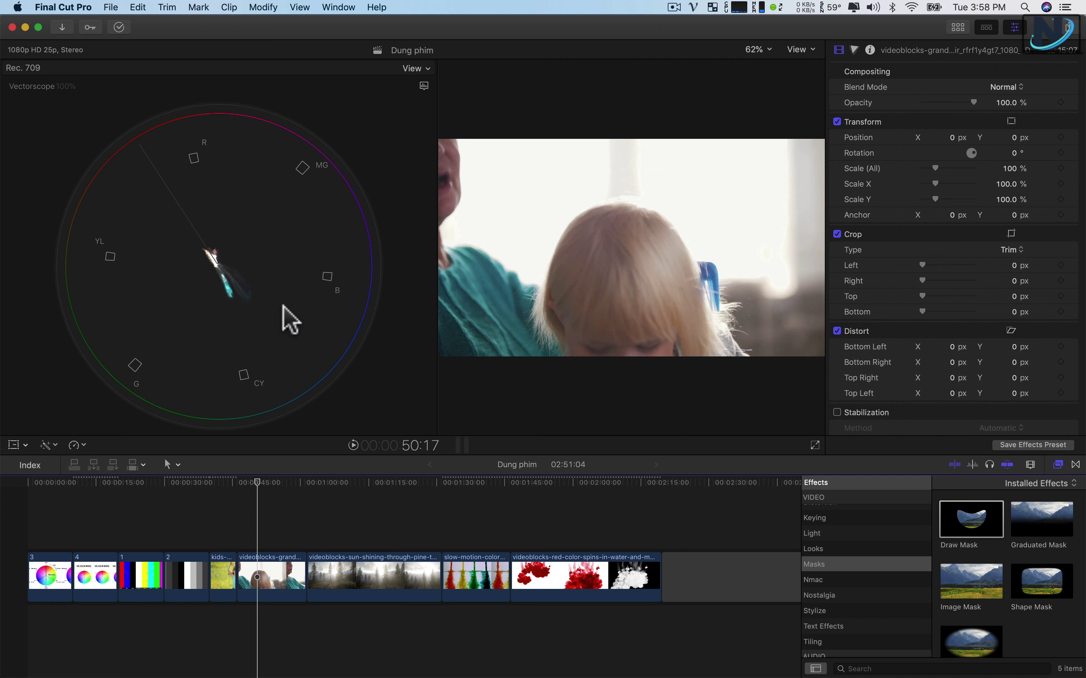
# Step: Boost the grandmother clip's Master saturation, undo it, then select the grey-bars clip
pyautogui.click(260, 579)
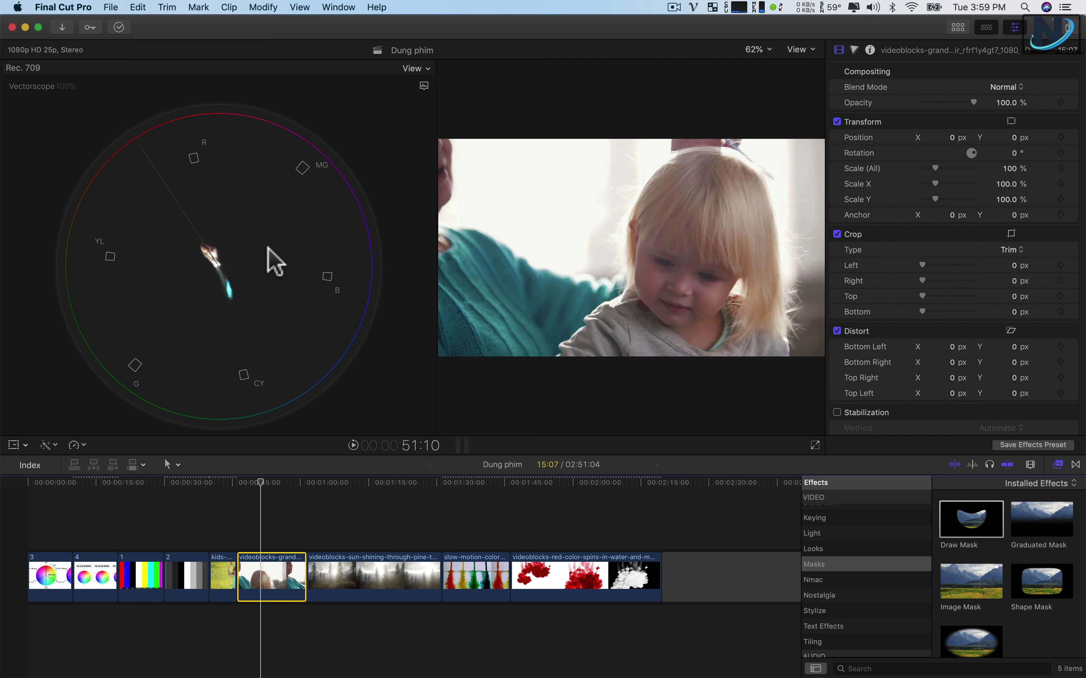
pyautogui.click(853, 51)
pyautogui.moveTo(911, 156); pyautogui.dragTo(922, 129)
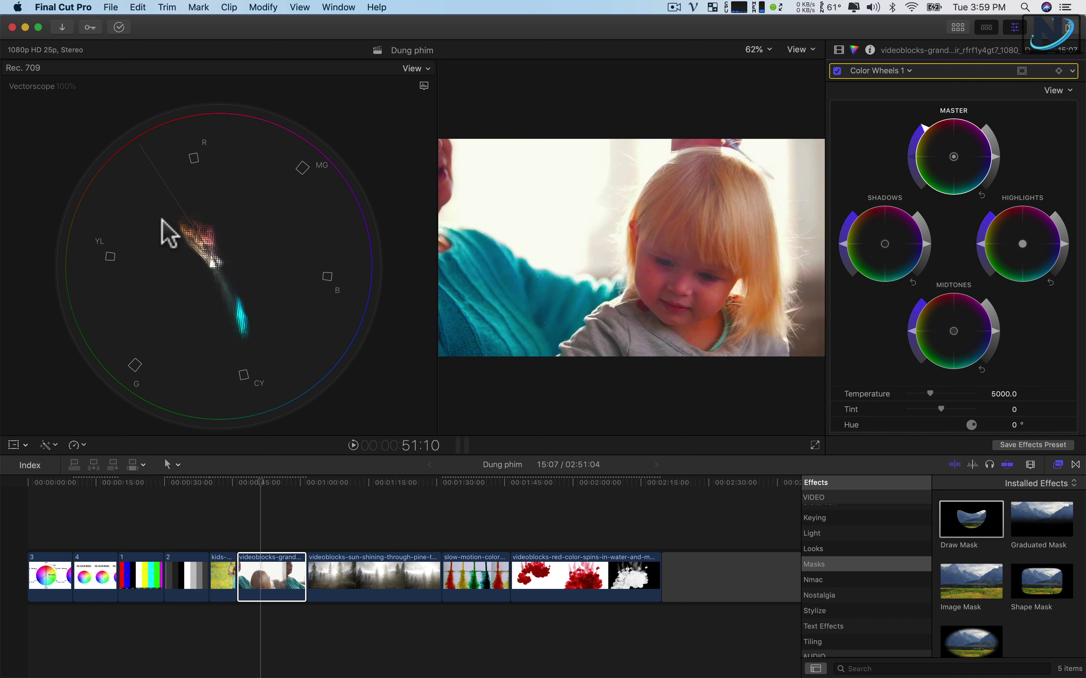
pyautogui.moveTo(927, 126); pyautogui.dragTo(1020, 53)
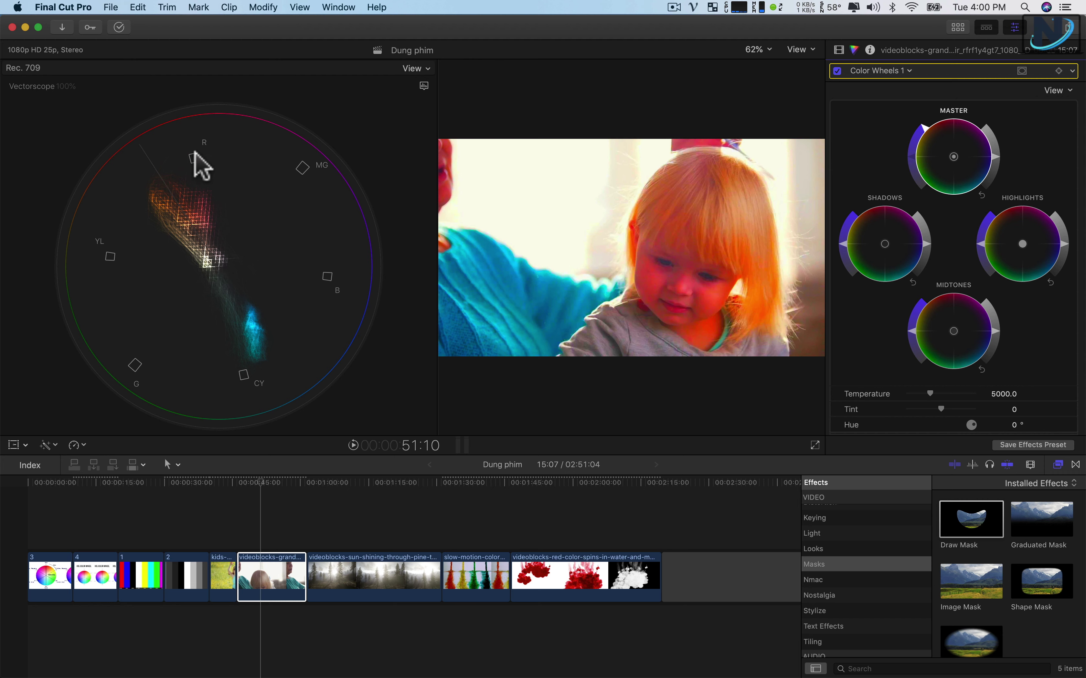
pyautogui.press('super+z')
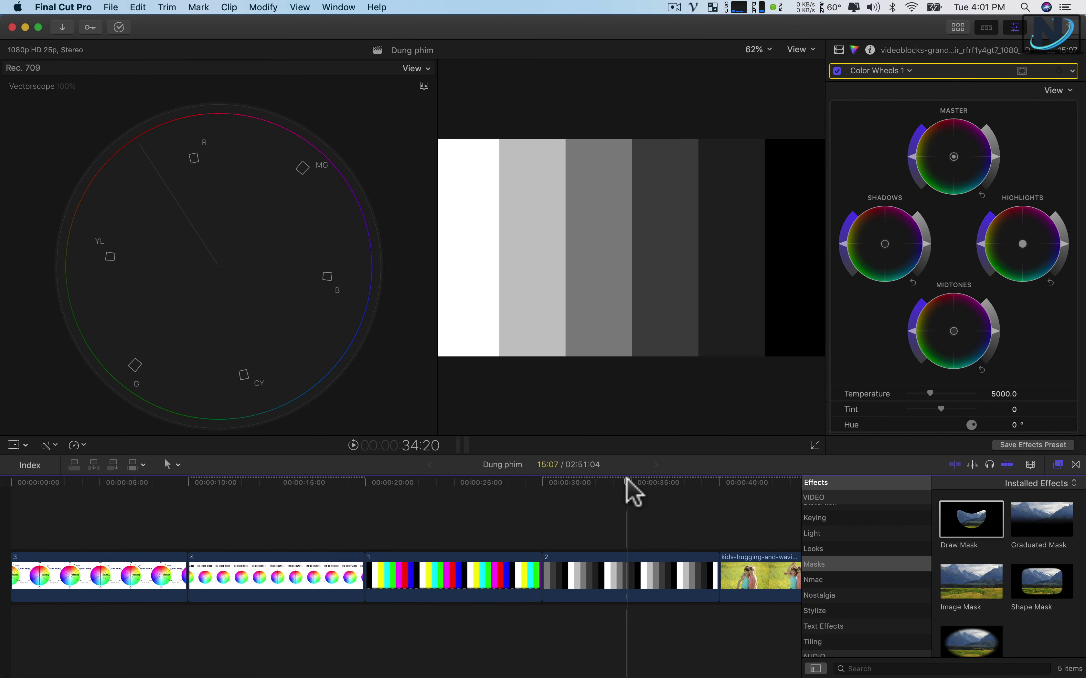
pyautogui.click(624, 490)
pyautogui.click(603, 563)
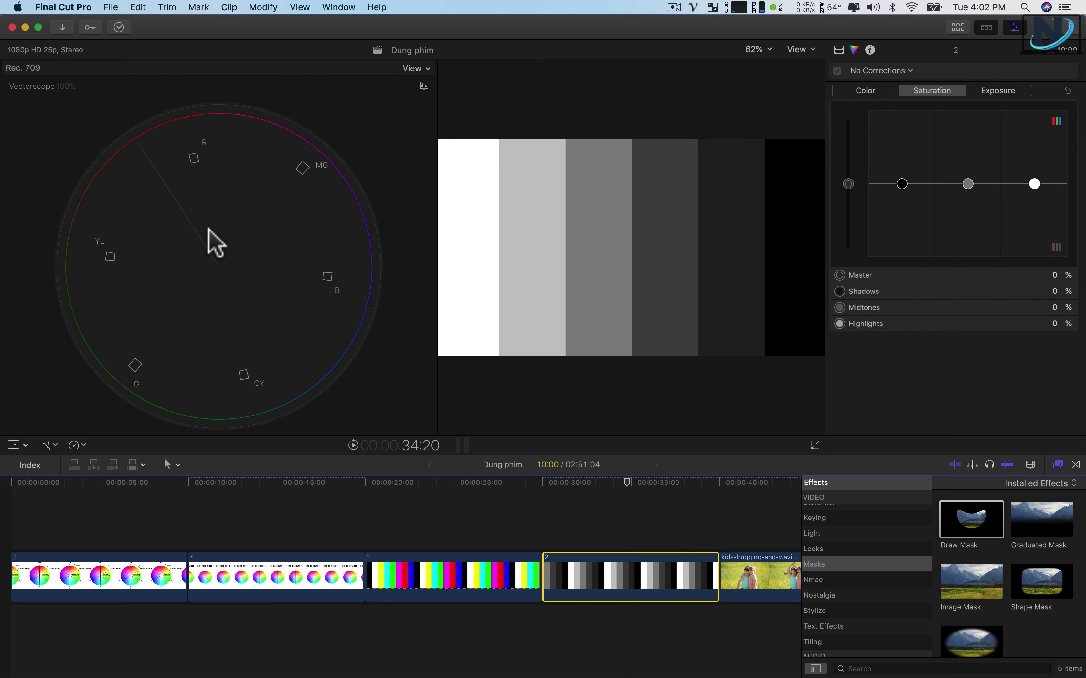
# Step: Select the colour-bars clip and drag its mask right onto the yellow and cyan bars
pyautogui.click(445, 482)
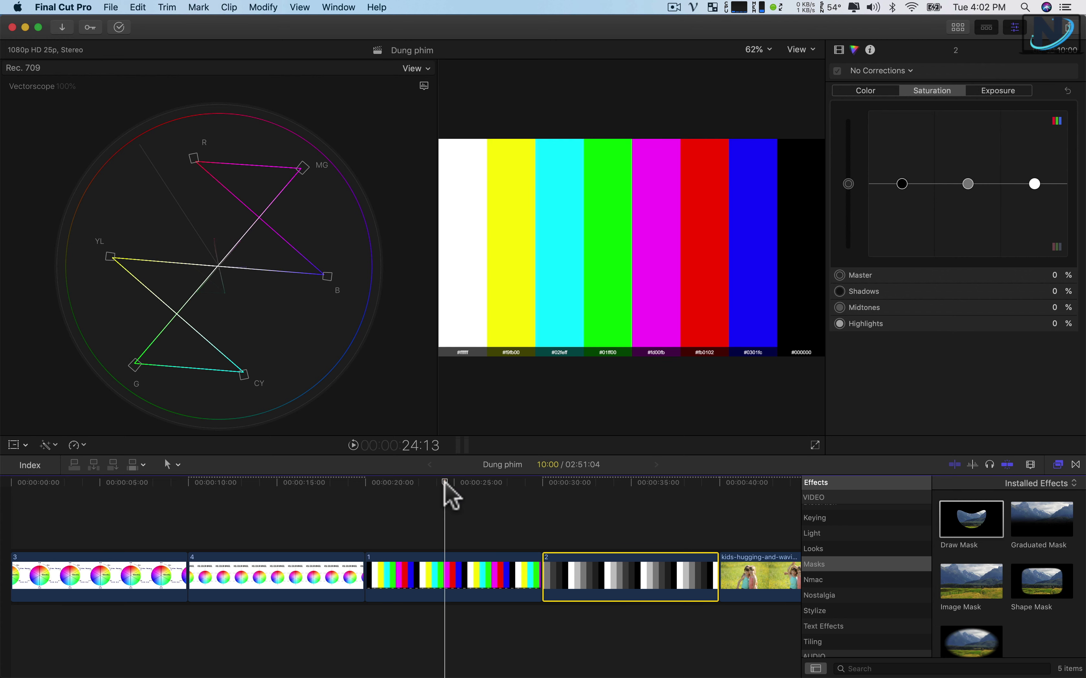
pyautogui.click(446, 482)
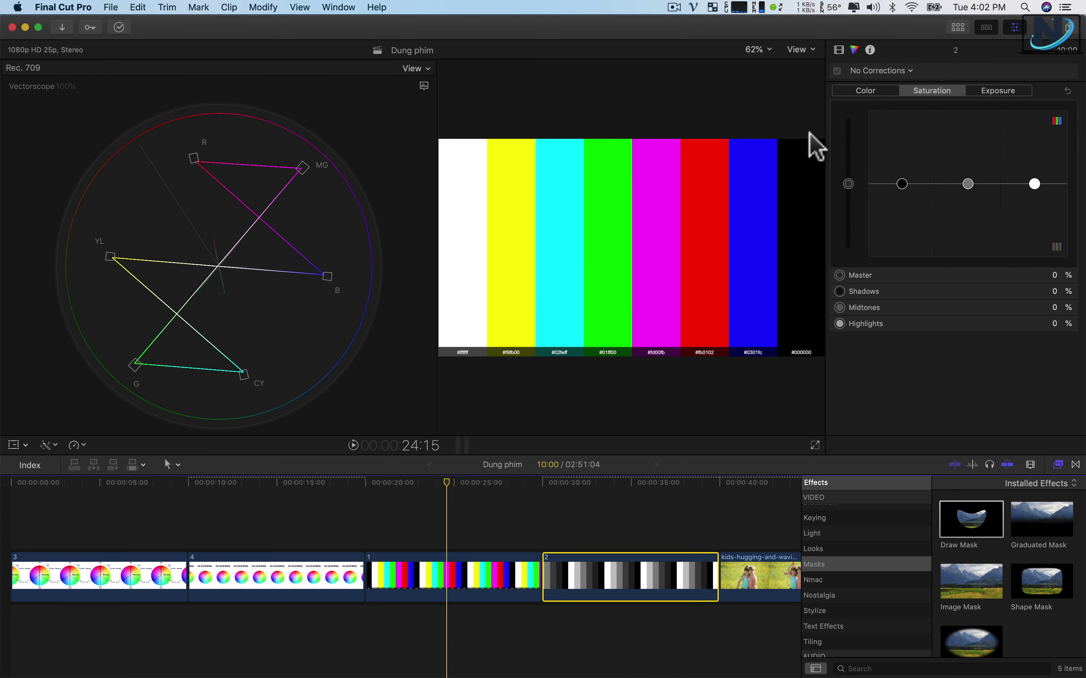
pyautogui.click(839, 50)
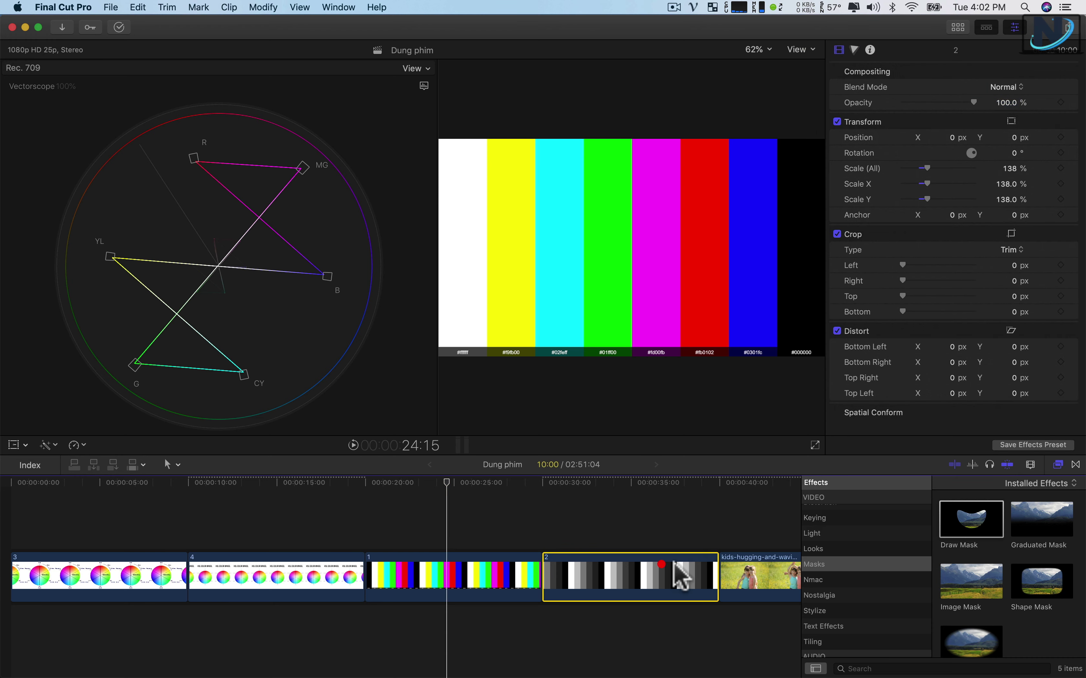
pyautogui.click(495, 230)
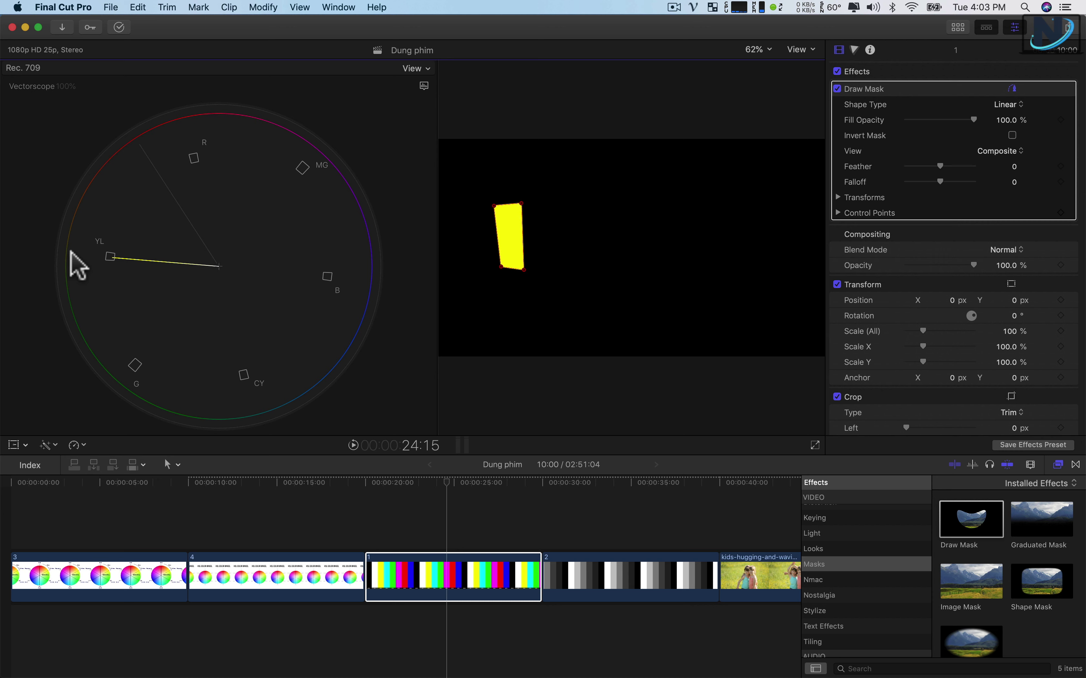
pyautogui.moveTo(522, 248)
pyautogui.mouseDown()
pyautogui.moveTo(548, 250)
pyautogui.moveTo(566, 236)
pyautogui.moveTo(706, 243)
pyautogui.moveTo(766, 260)
pyautogui.mouseUp()
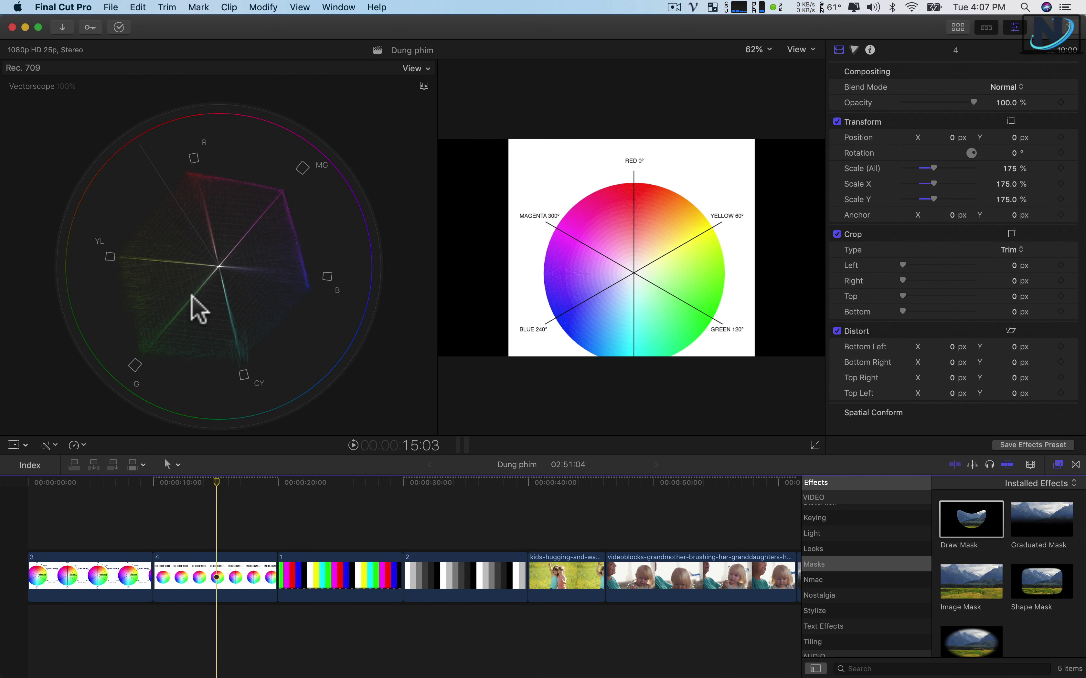
# Step: Return to the hue-and-saturation wheel diagram clip, zoom the timeline in, and select it
pyautogui.moveTo(216, 483); pyautogui.dragTo(92, 489)
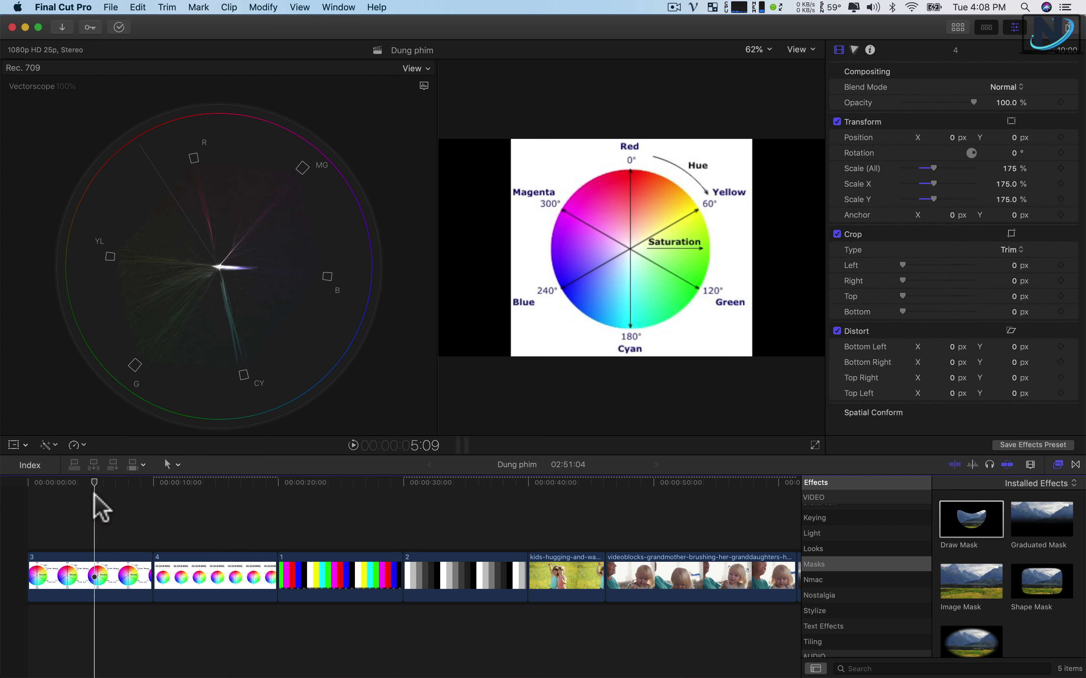
pyautogui.press('super+equal')
pyautogui.hscroll(-3, 107, 583)
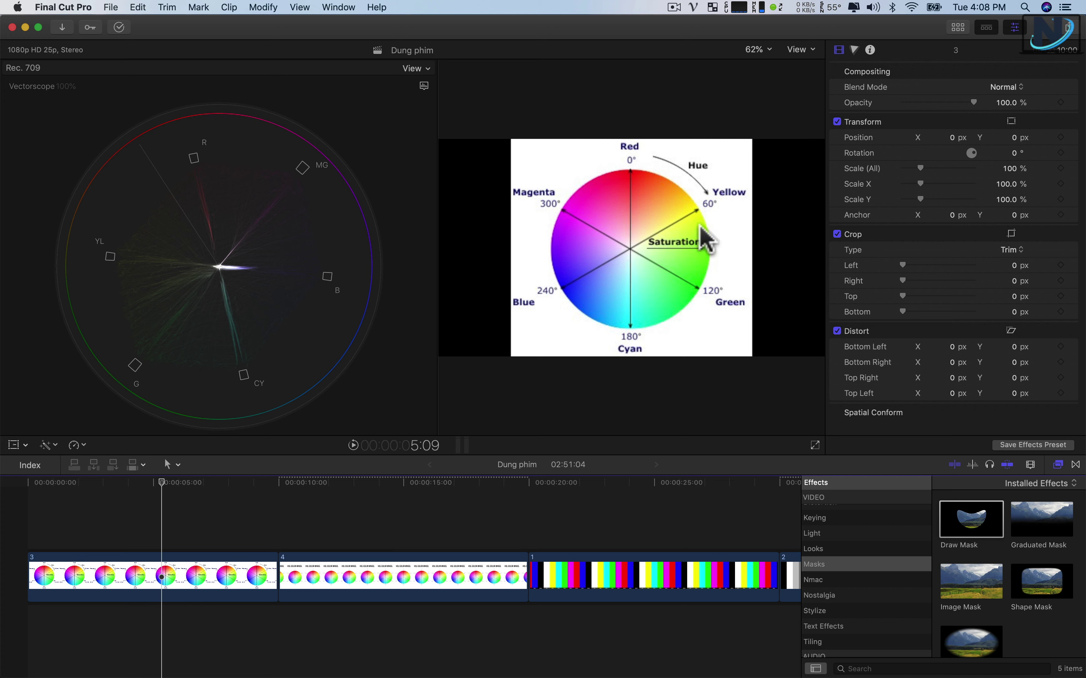
pyautogui.click(211, 579)
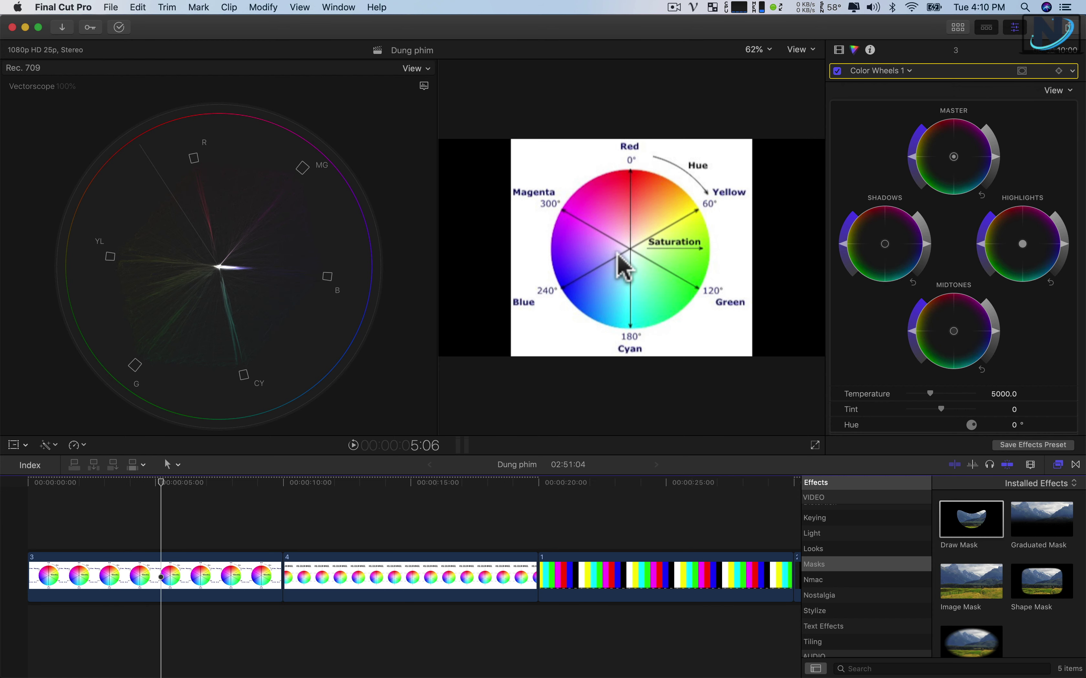
pyautogui.click(152, 483)
pyautogui.click(160, 482)
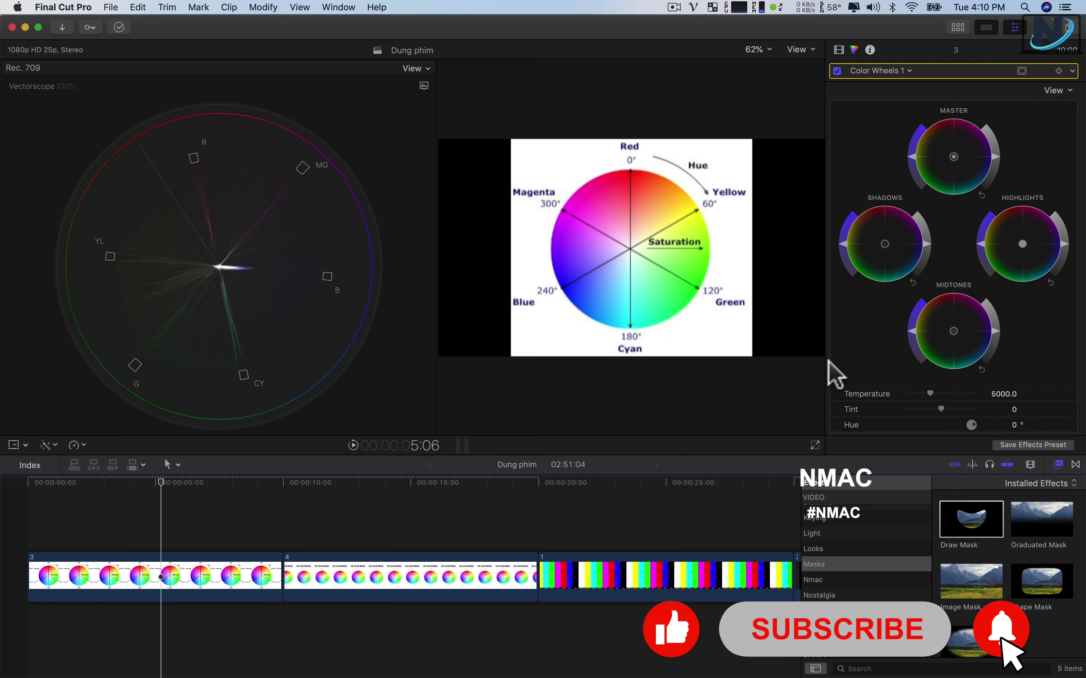
# Step: Zoom the timeline in with Cmd+= to adjust the clip view
pyautogui.press('super+equal')
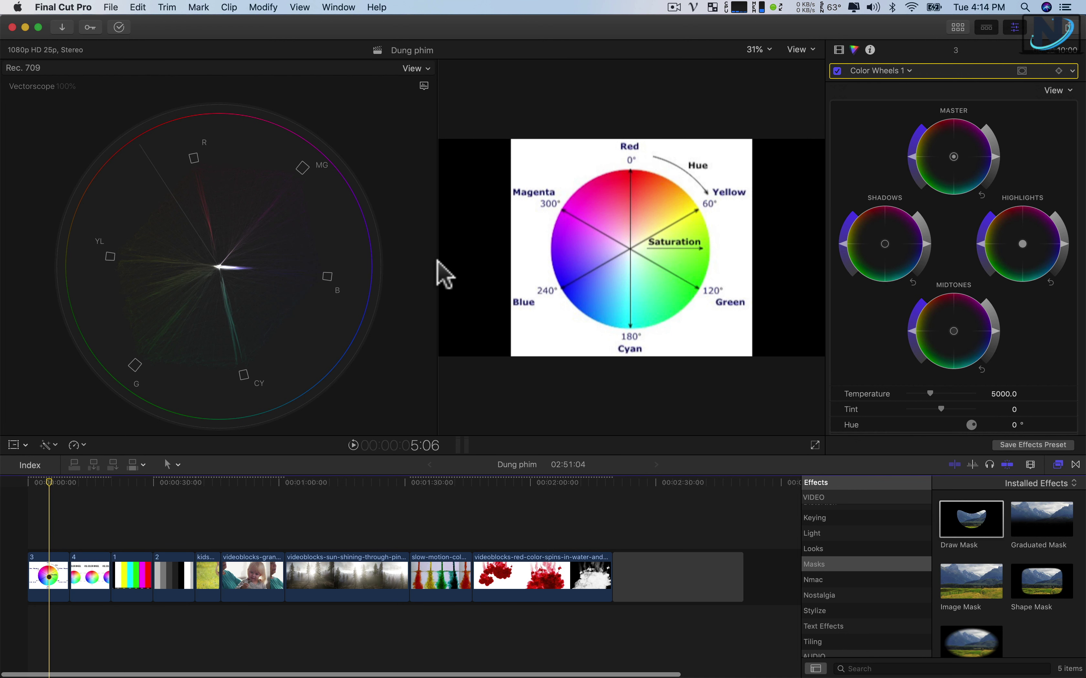
# Step: Switch to the Default workspace and show Color Wheels 1 in the Color inspector
pyautogui.click(337, 6)
pyautogui.moveTo(374, 110)
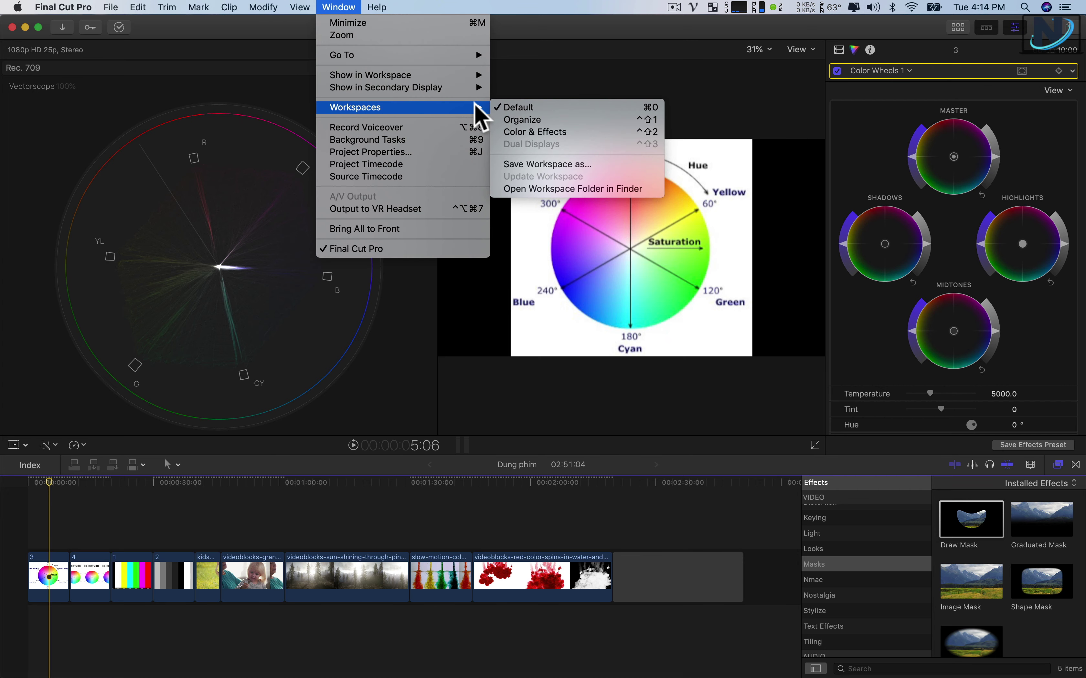
pyautogui.click(520, 107)
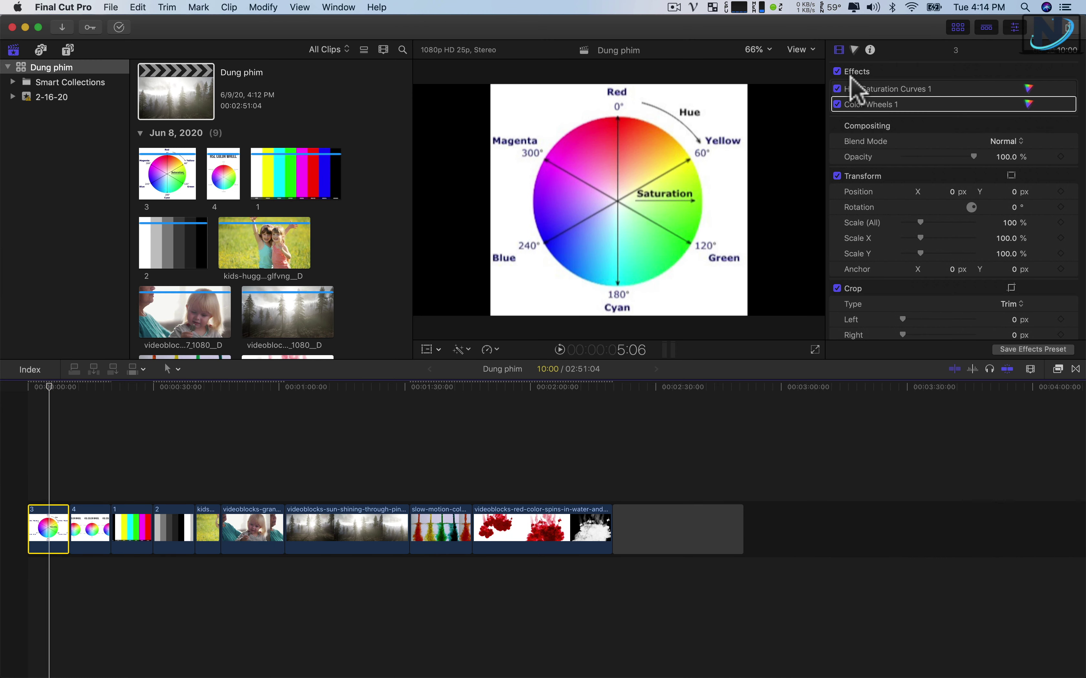
pyautogui.click(854, 50)
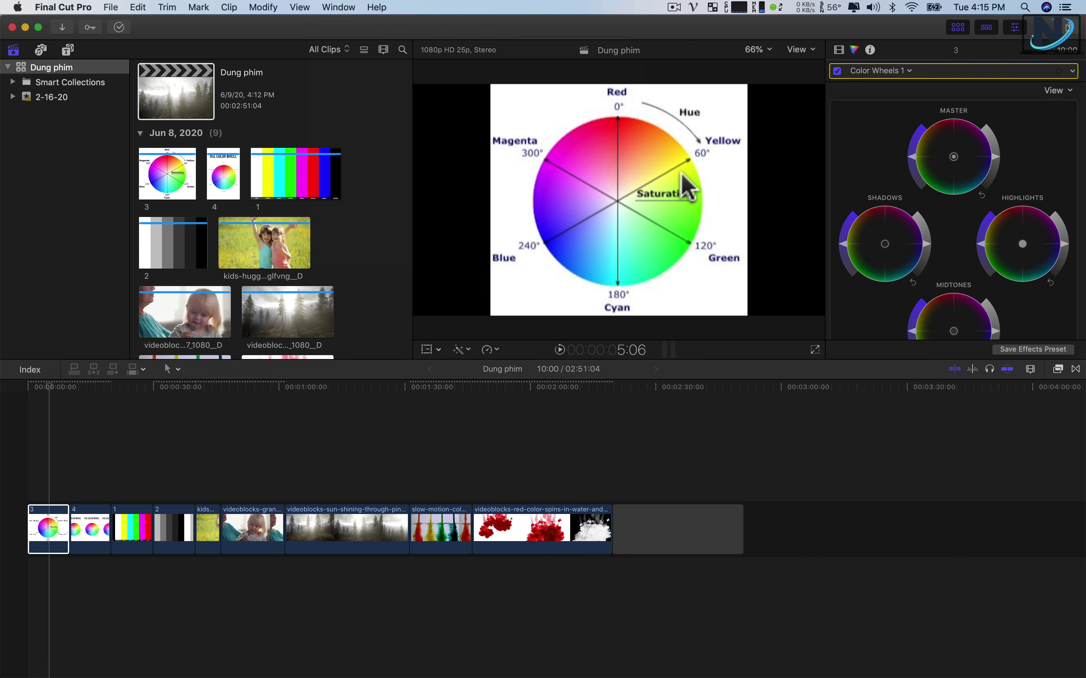